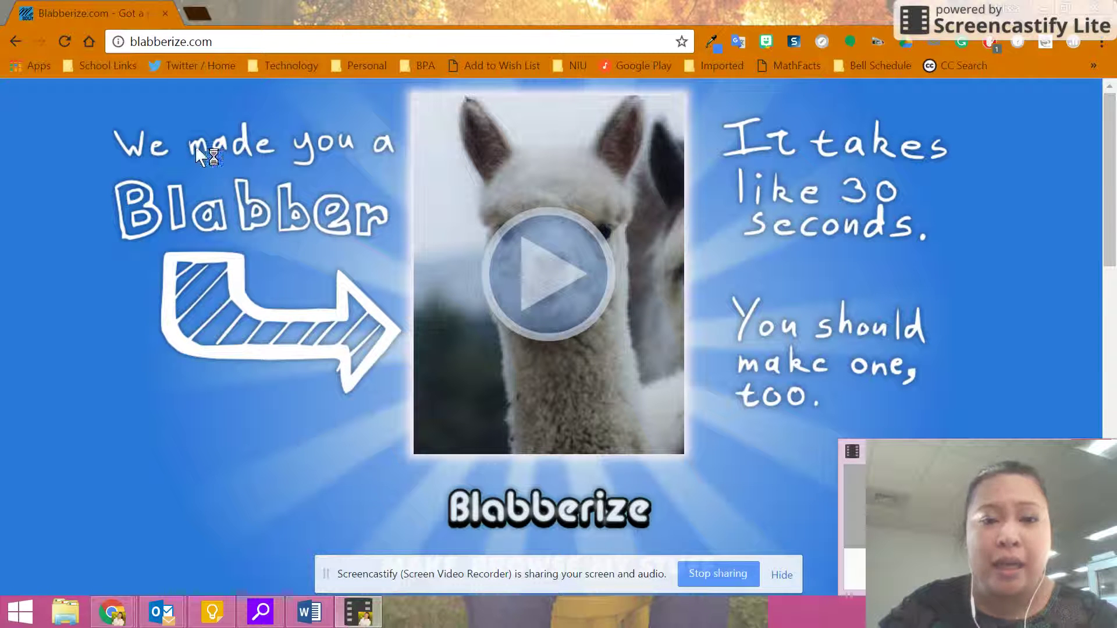
- Log in to Blabberize with the account username and password, and dismiss the browser's offer to save the password
scroll(271, 488, down, 5)
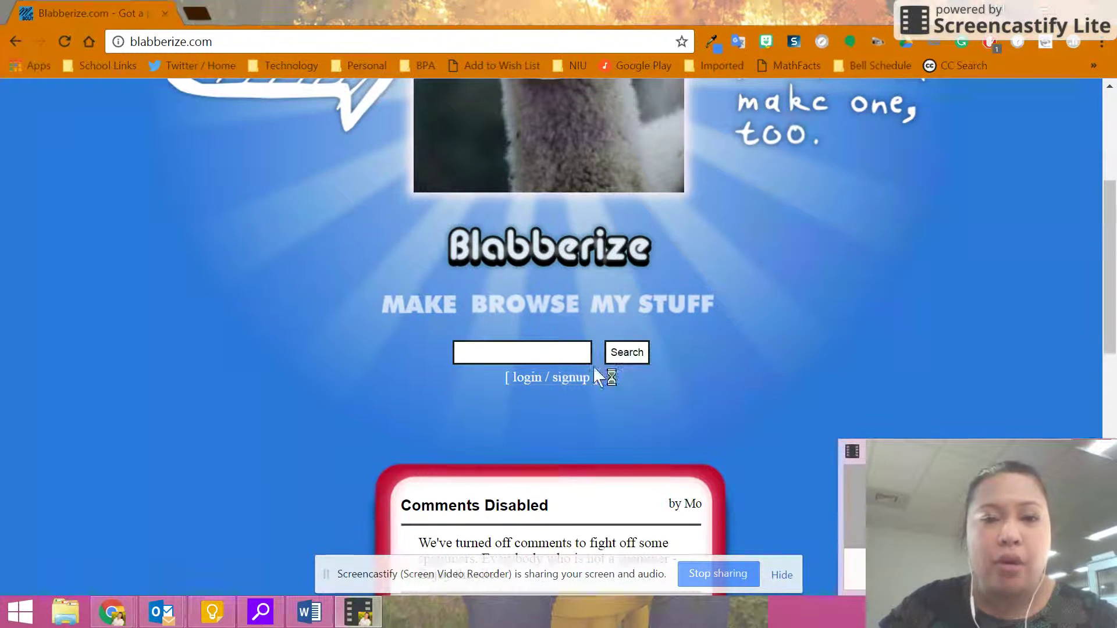
click(536, 381)
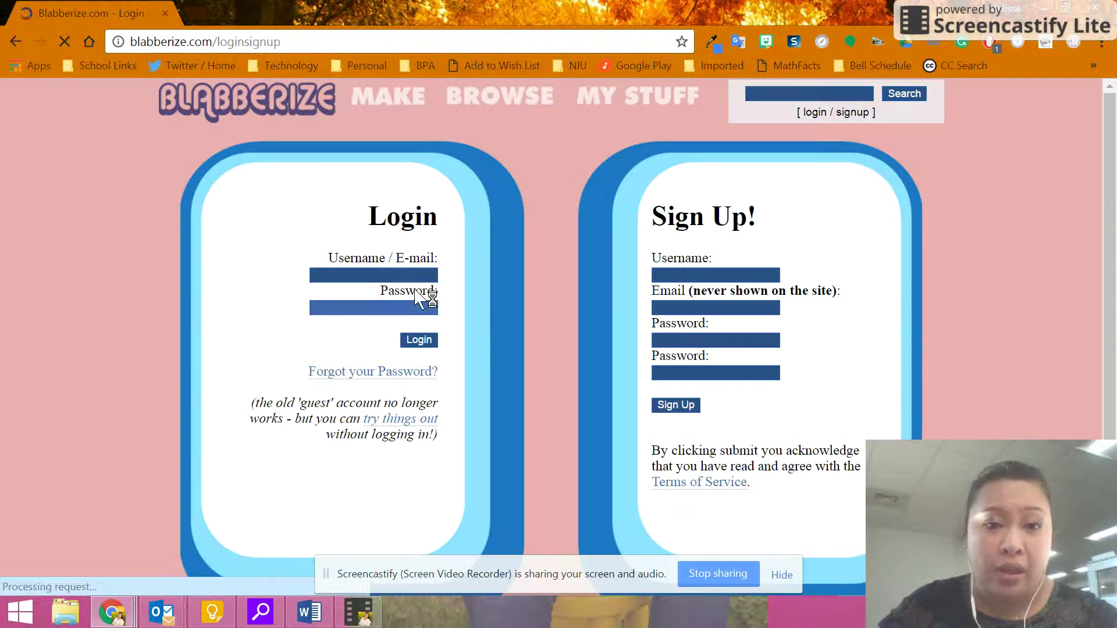
click(413, 279)
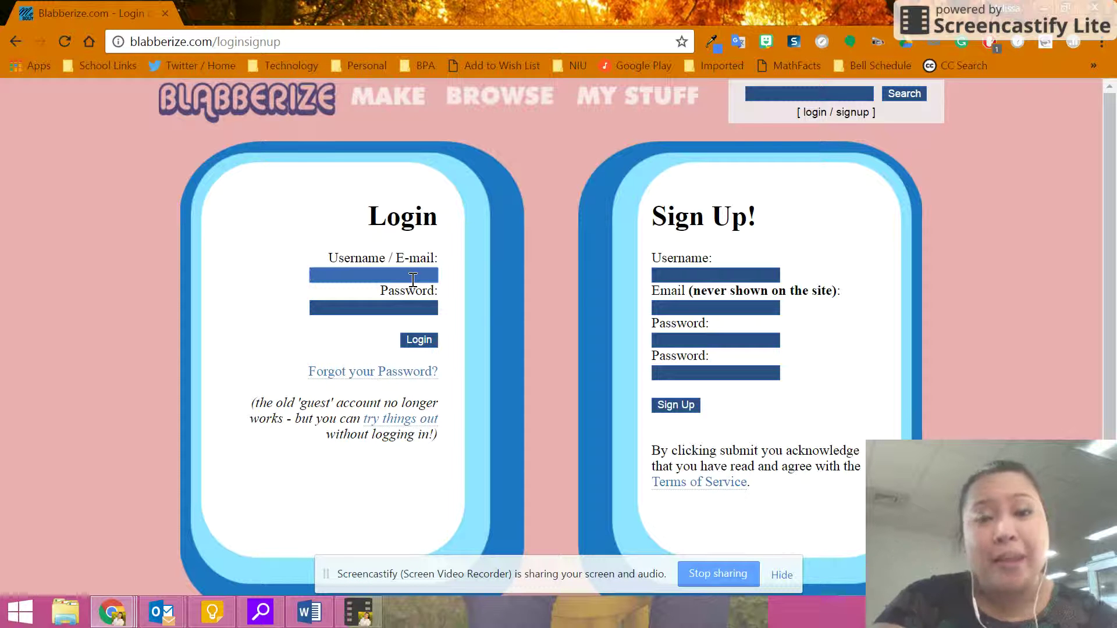
key(Down)
key(Down)
key(Tab)
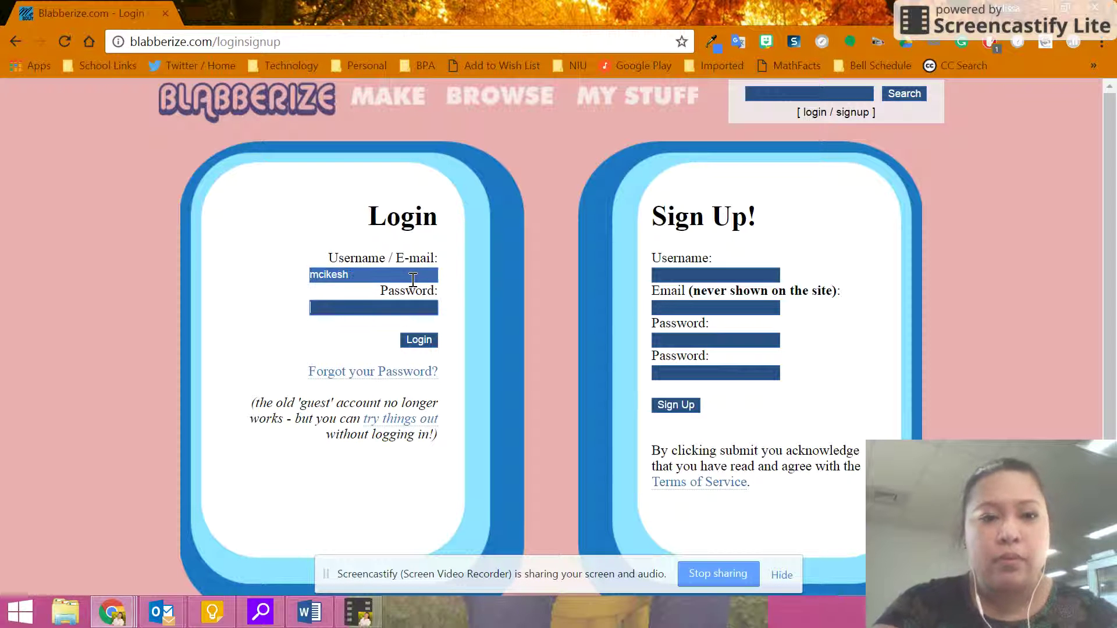
click(424, 343)
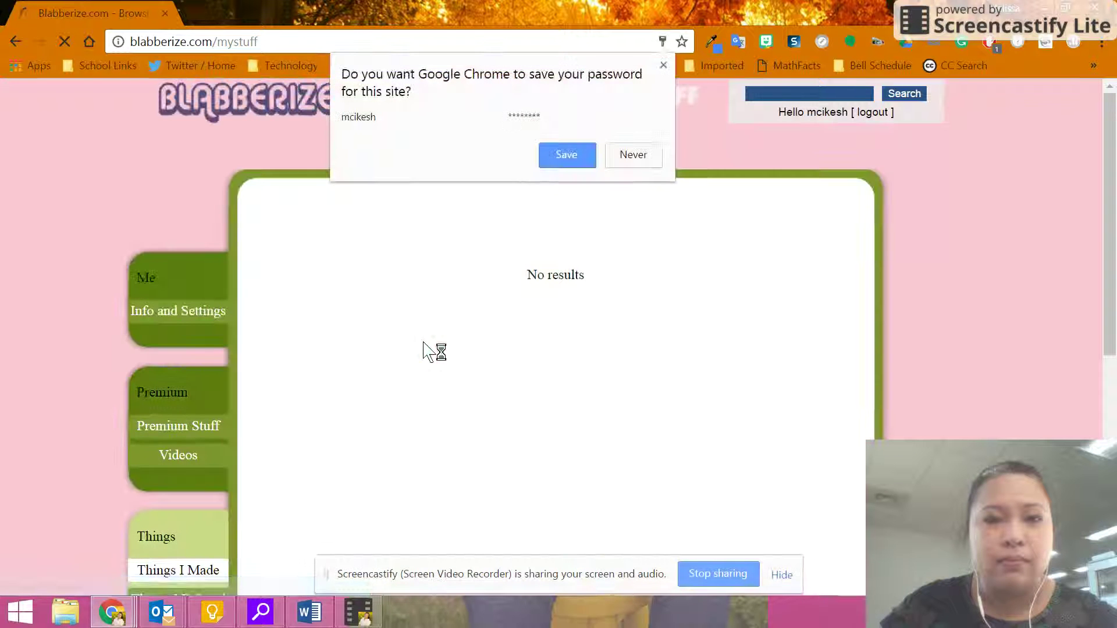
click(663, 65)
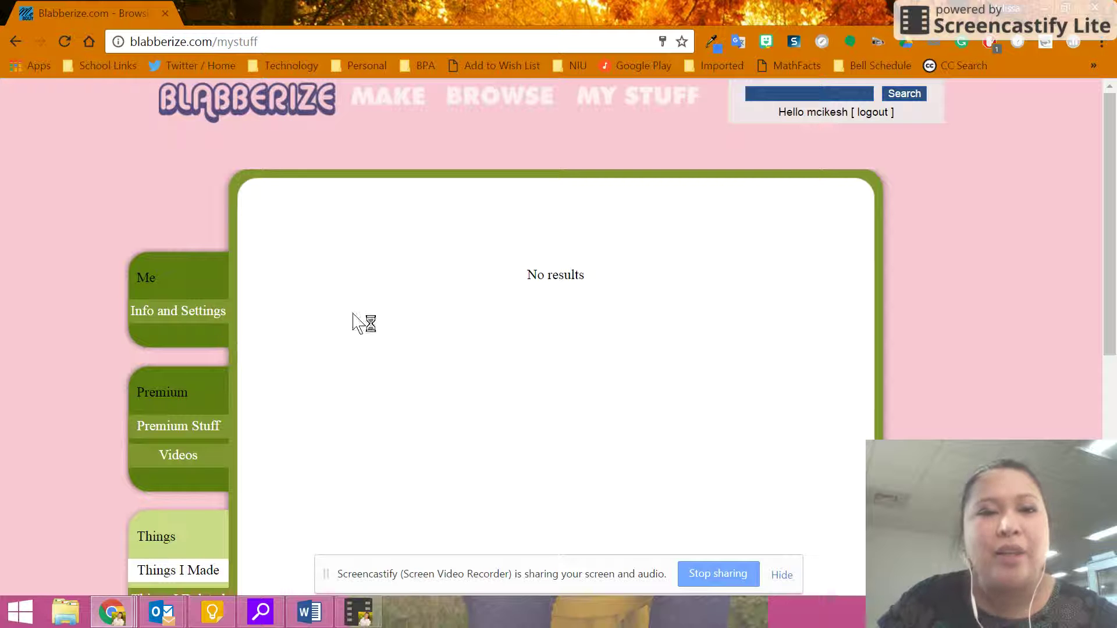
- Start making a new blabber and load the picture WIN_20161129_104117 from the Camera Roll folder
click(384, 107)
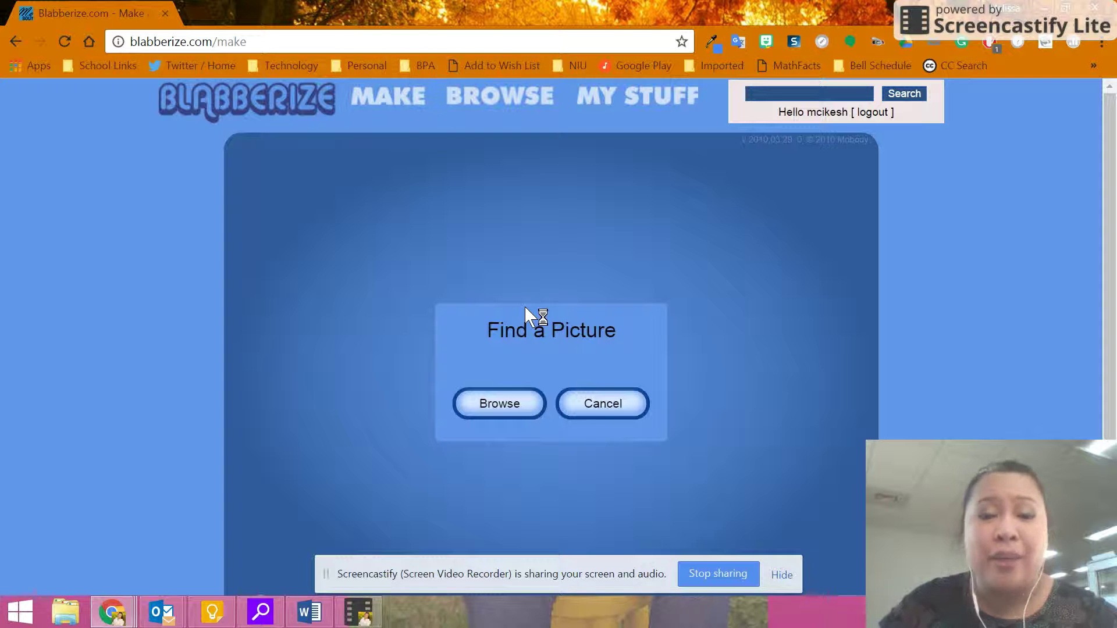
click(493, 407)
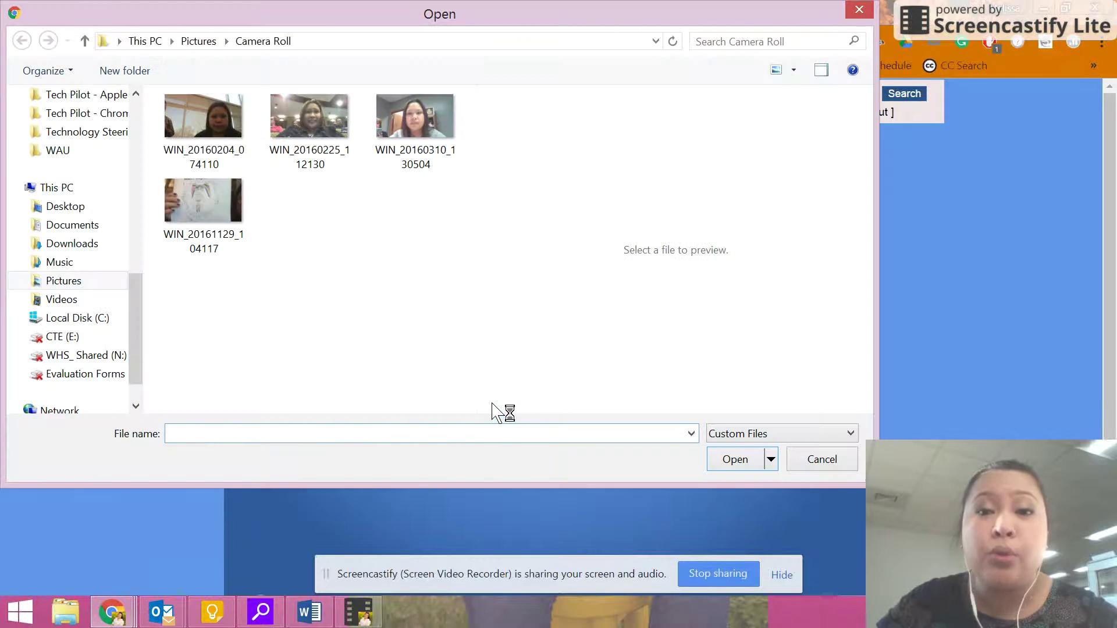
drag(517, 12, 613, 61)
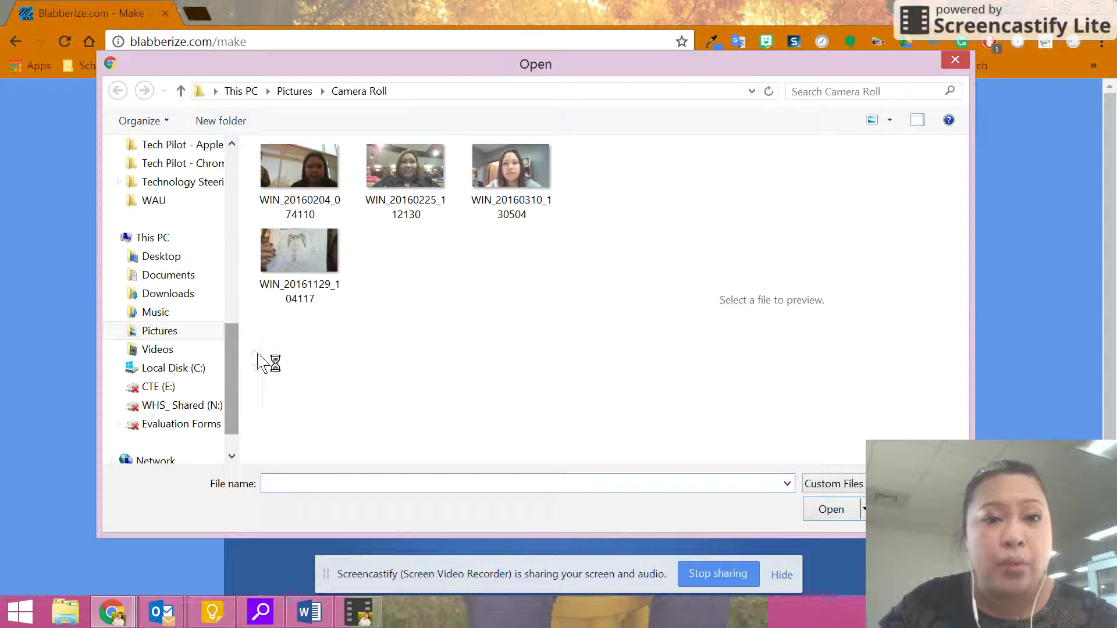
click(298, 250)
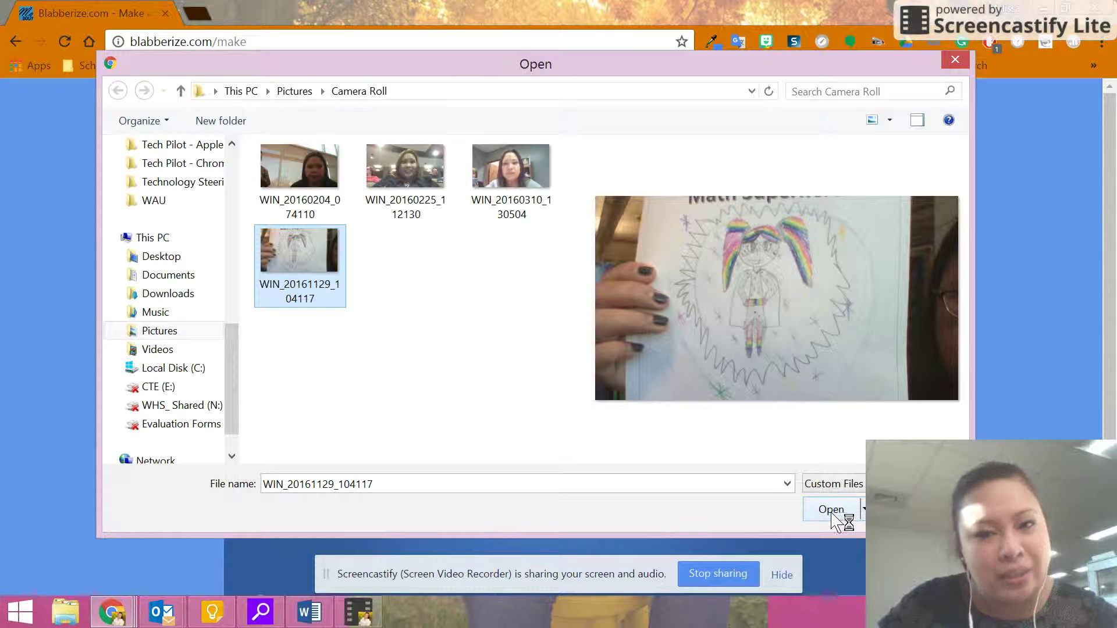
click(836, 518)
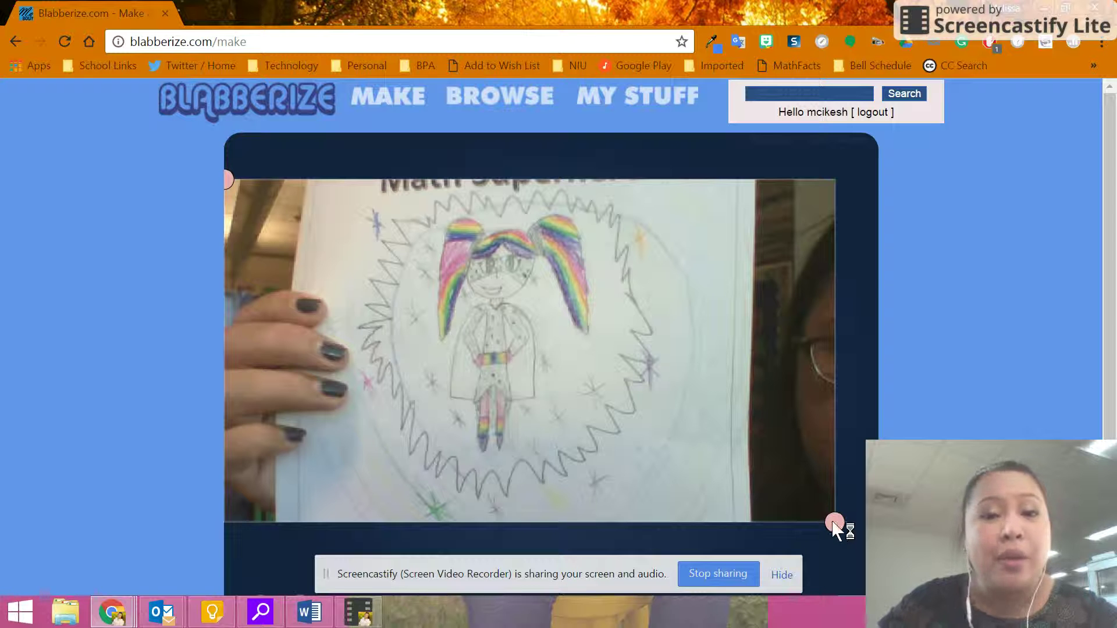
- Crop the picture closely around the rainbow-haired superhero and accept the selected area
drag(836, 526, 594, 464)
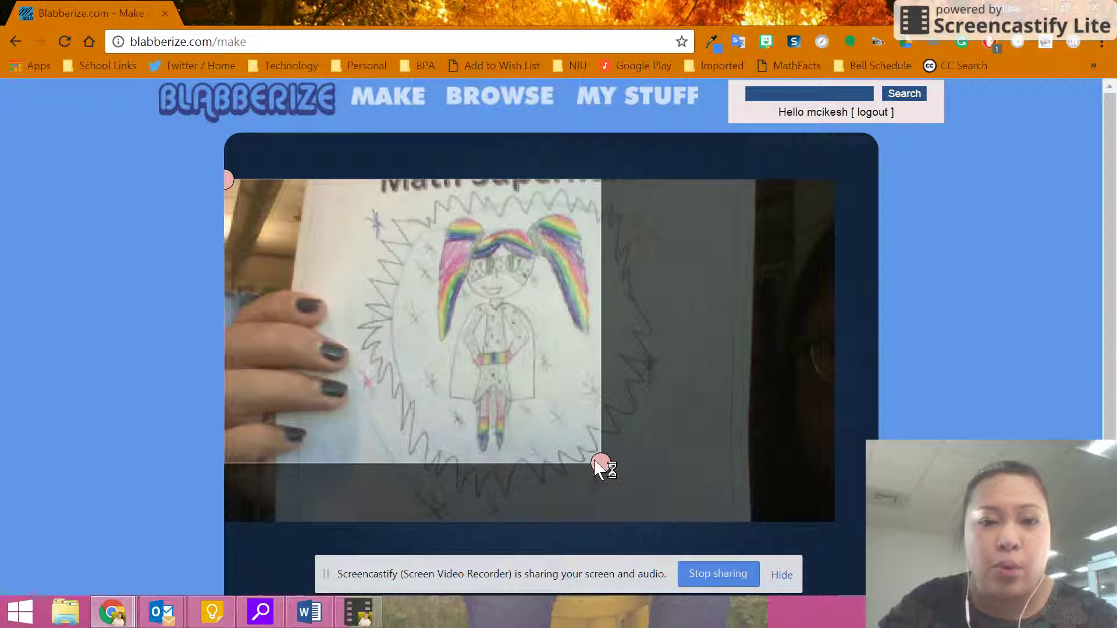
drag(232, 178, 436, 219)
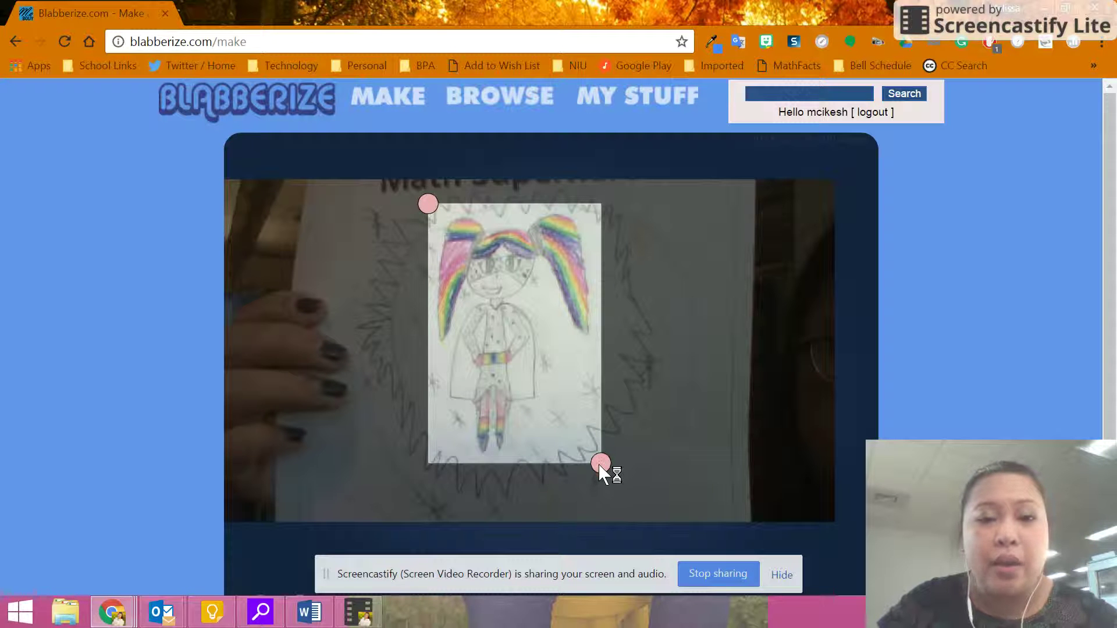
drag(605, 465, 605, 461)
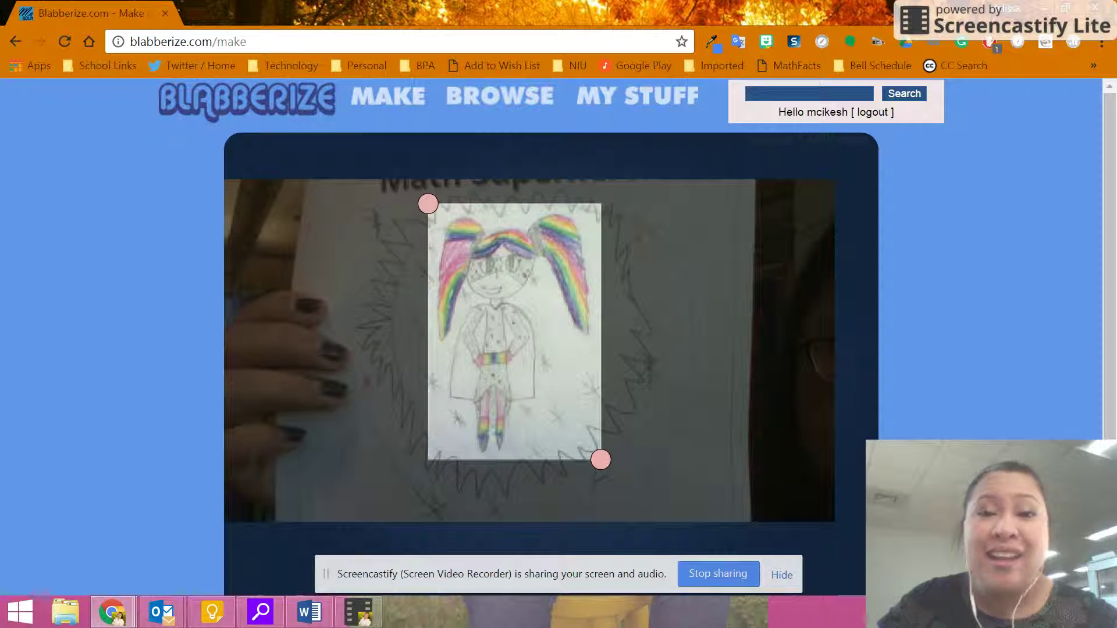
scroll(598, 189, down, 3)
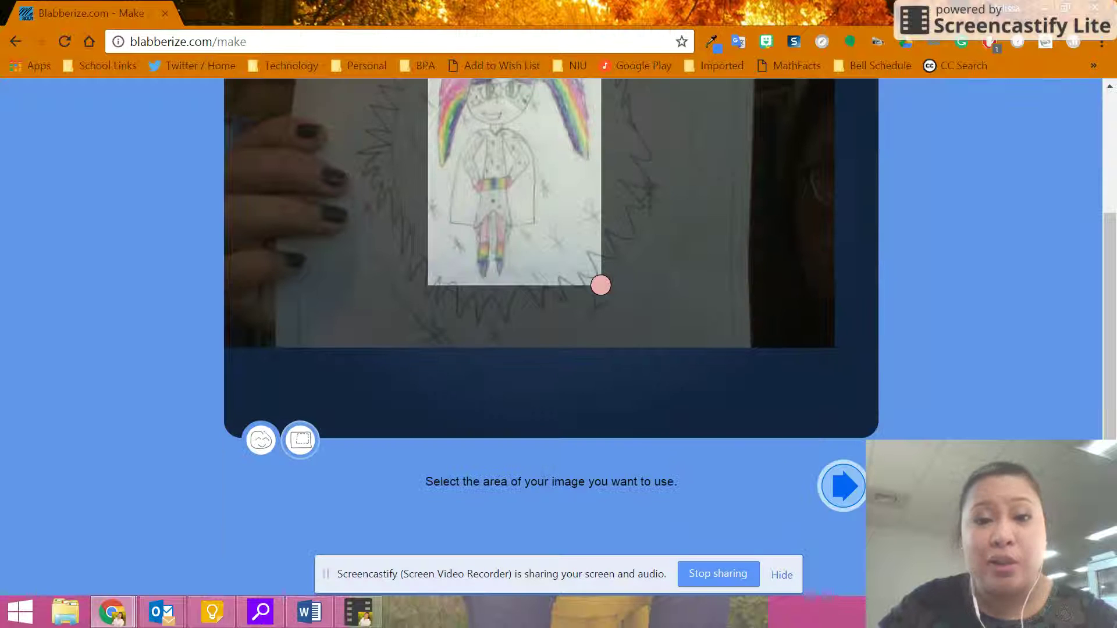
scroll(598, 189, up, 2)
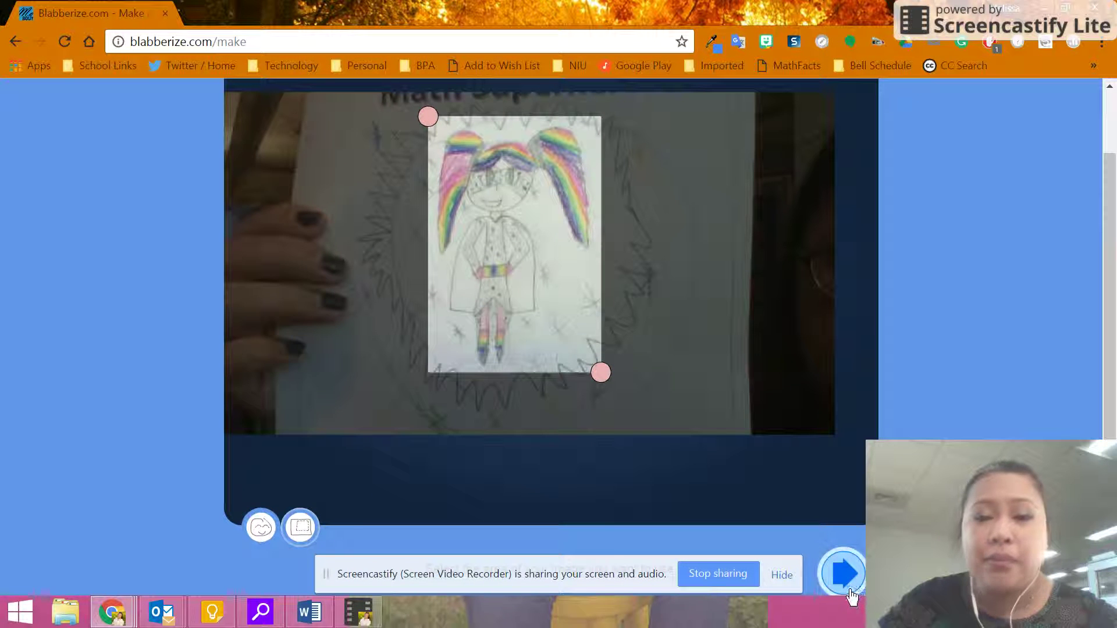
click(844, 574)
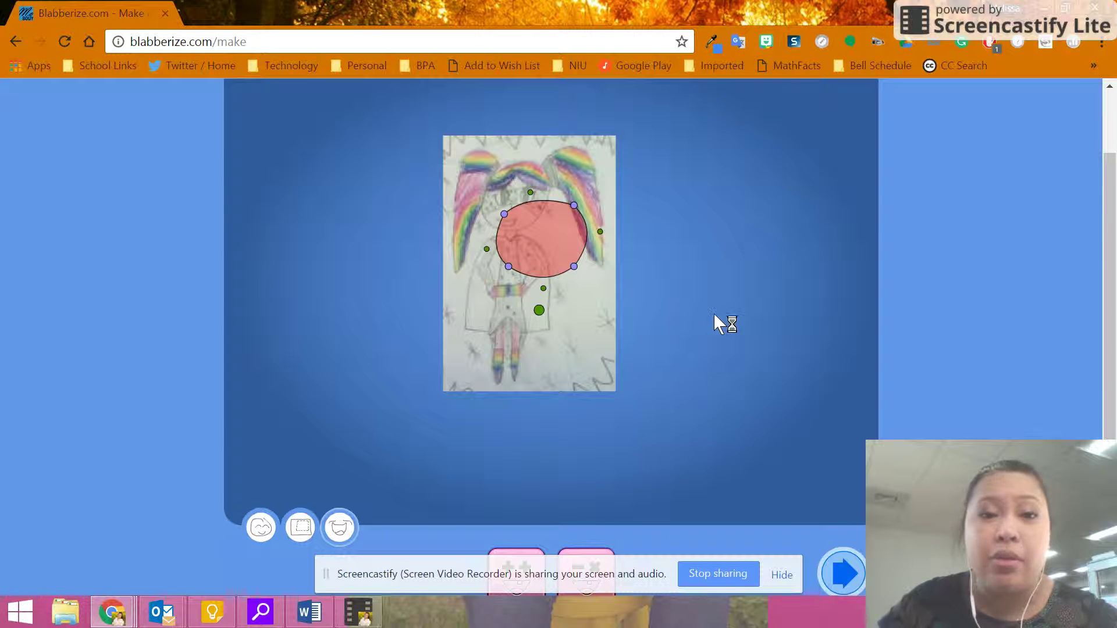
- Place the four corner points of the mouth shape around the superhero's smile
right_click(648, 241)
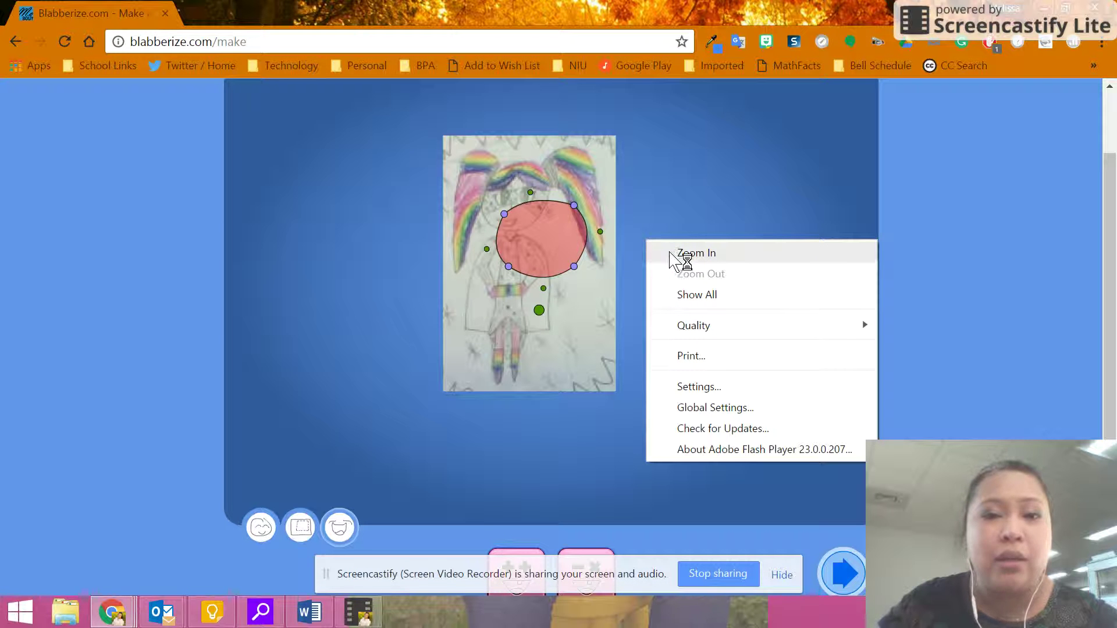
click(585, 160)
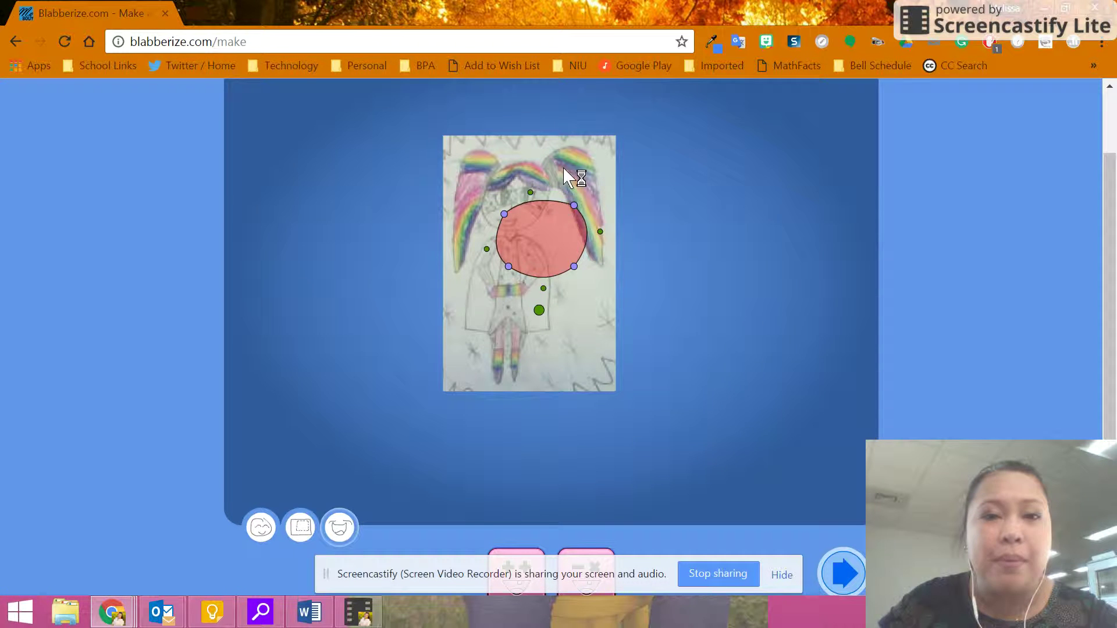
right_click(522, 238)
click(587, 243)
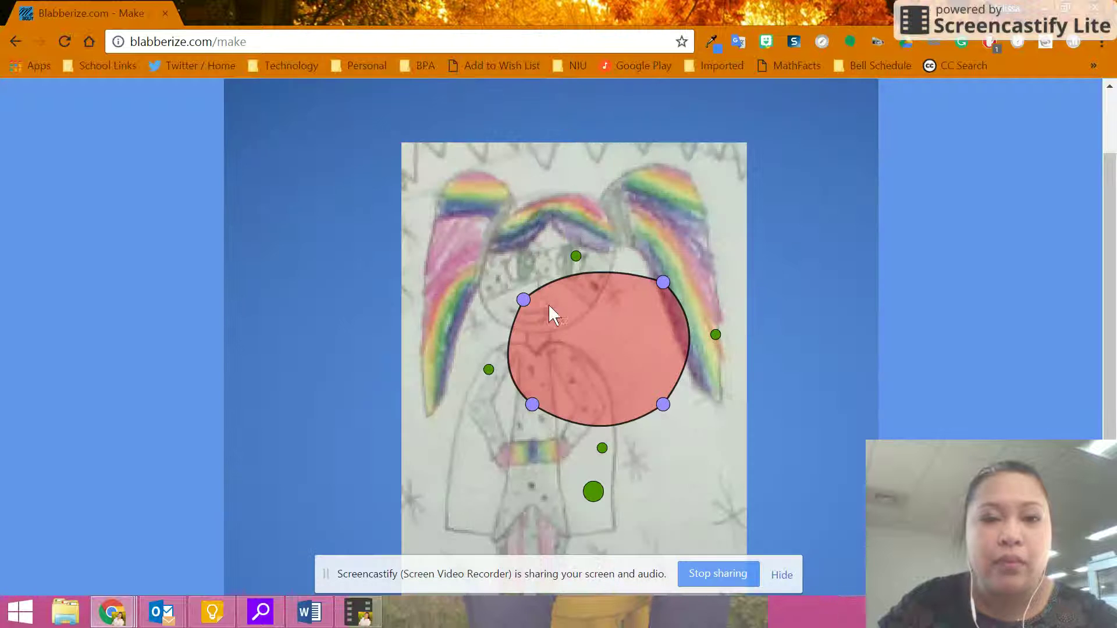
drag(522, 300, 490, 297)
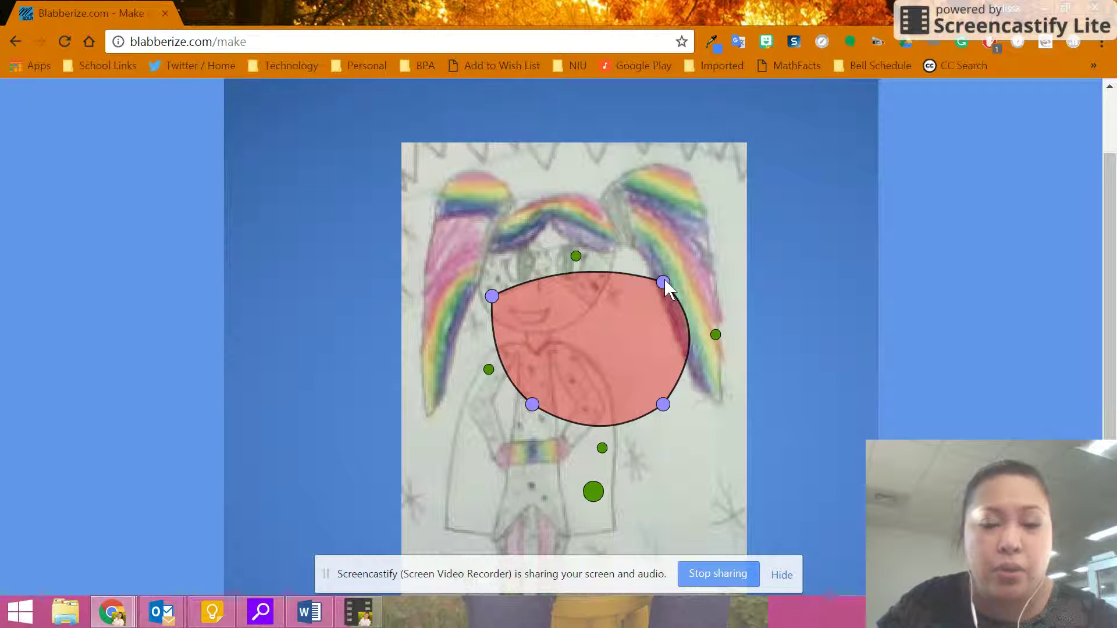
drag(494, 292, 512, 305)
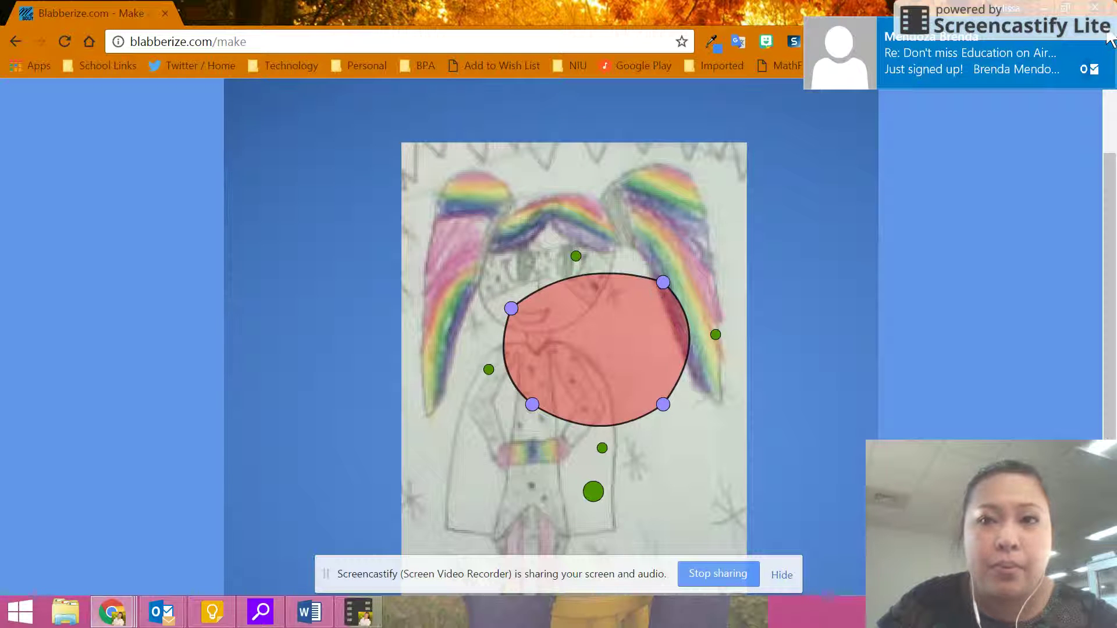
click(1108, 38)
drag(667, 289, 551, 308)
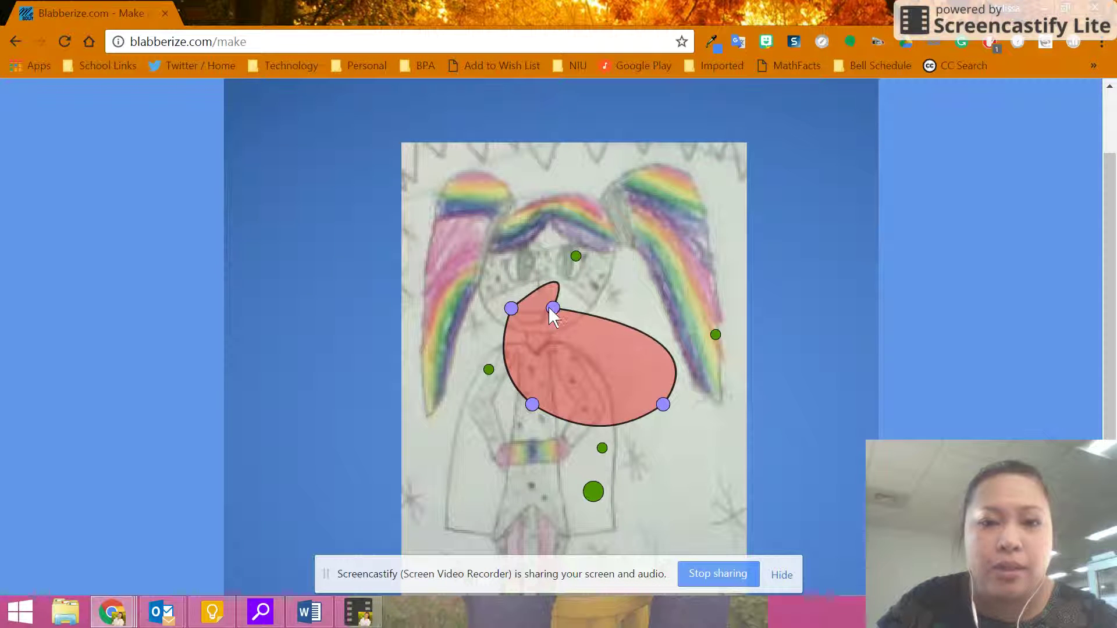
drag(664, 405, 535, 323)
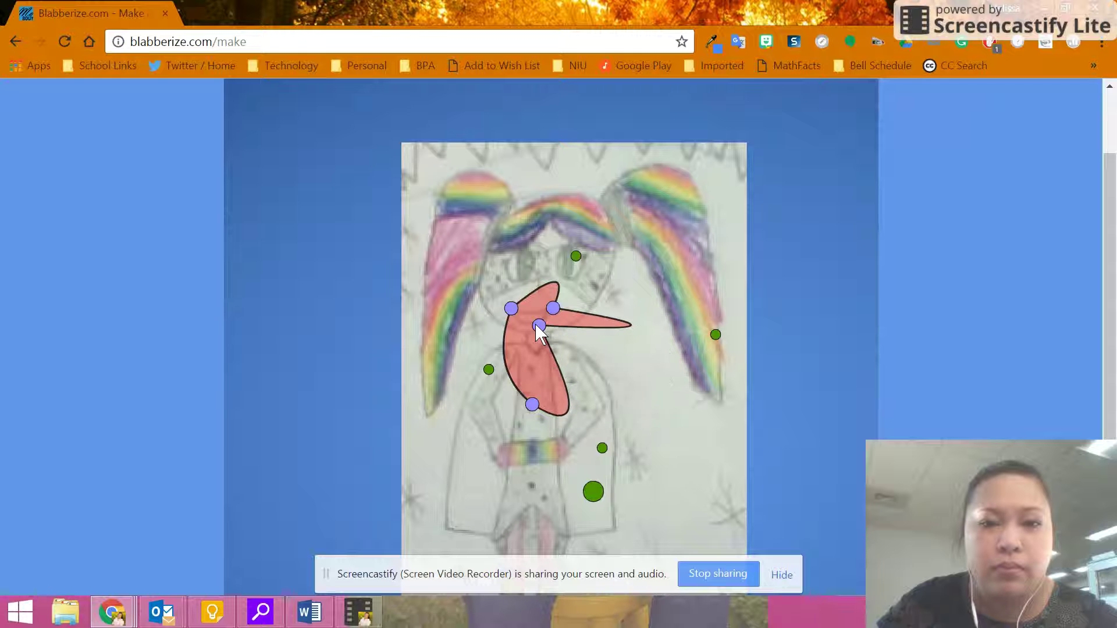
drag(533, 405, 518, 329)
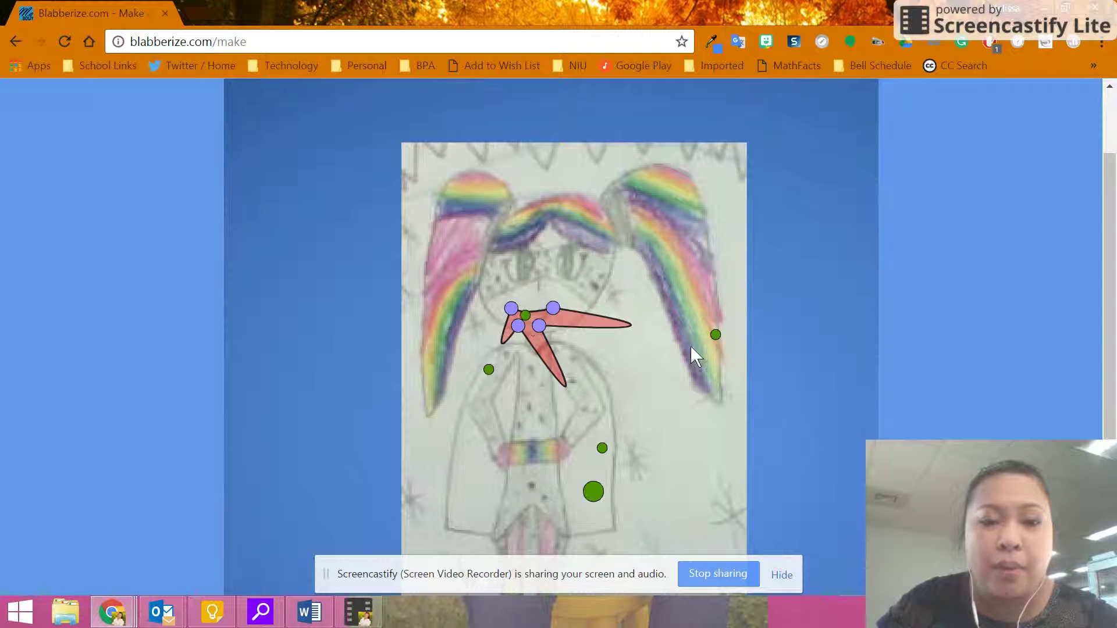
- Fit the mouth's curve handles to the lips, set the chin handle just below the mouth, and accept the mouth shape
drag(715, 334, 550, 324)
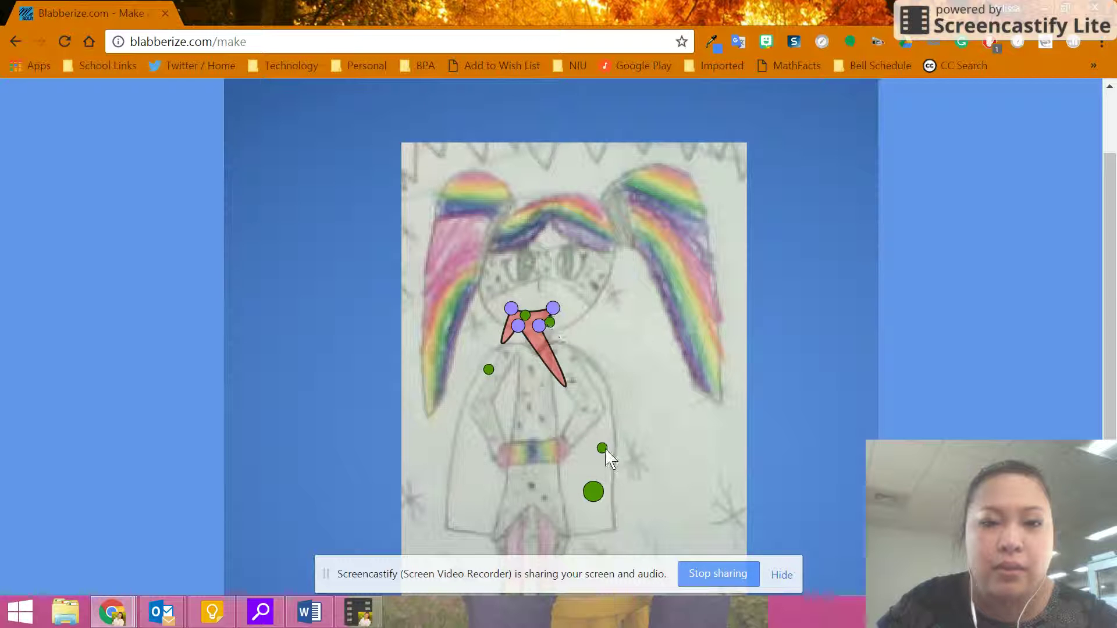
drag(603, 449, 528, 330)
drag(489, 370, 515, 323)
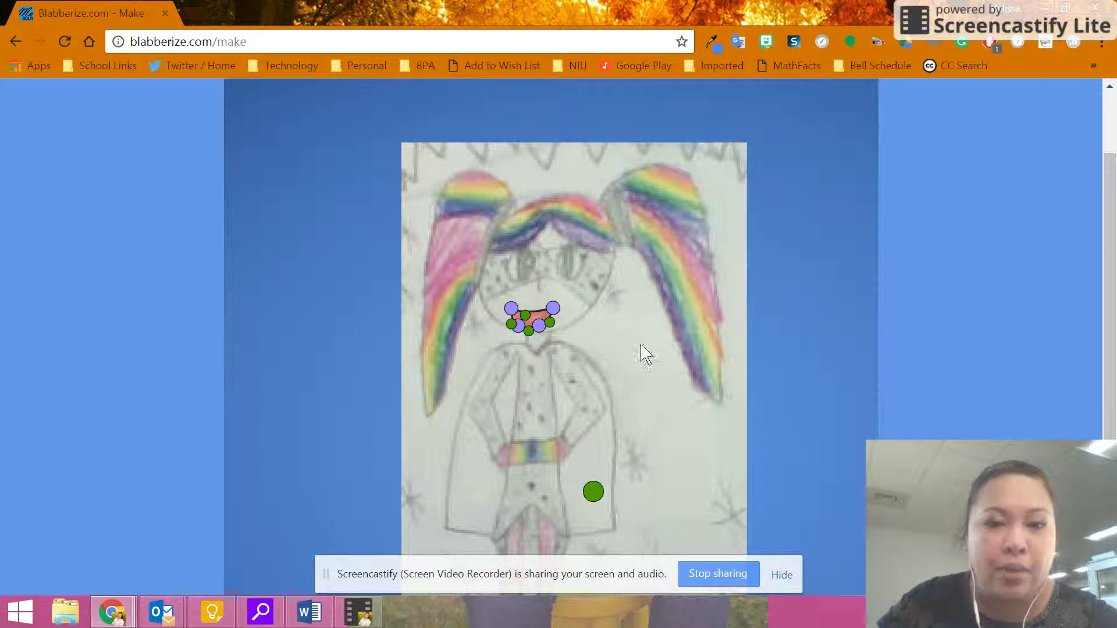
mouse_move(597, 493)
mouse_down()
mouse_move(536, 410)
mouse_move(536, 350)
mouse_up()
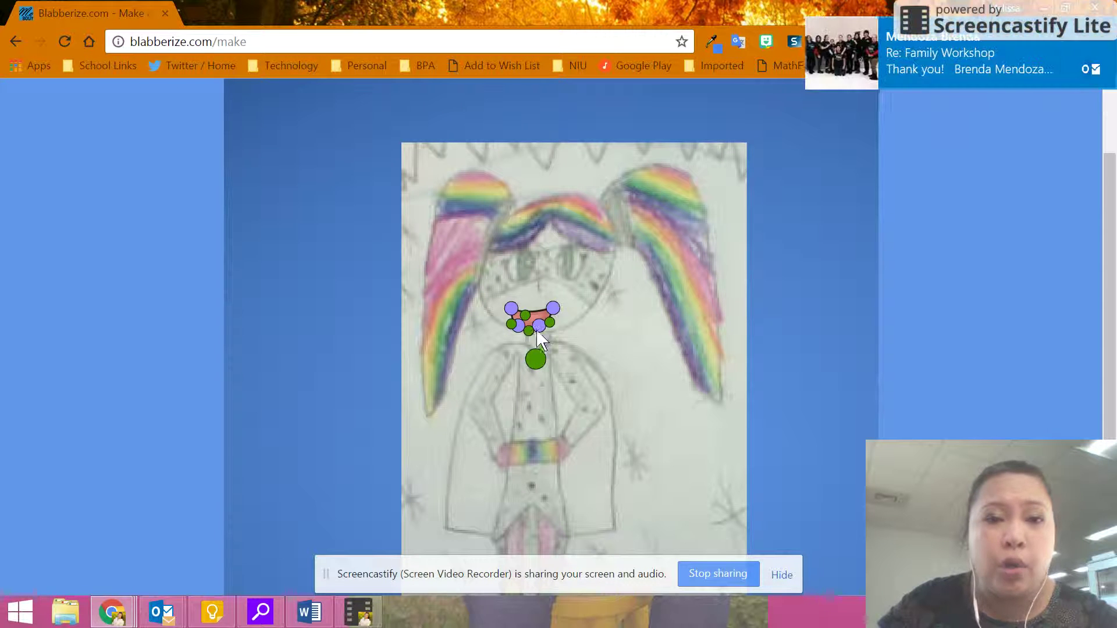
click(1107, 39)
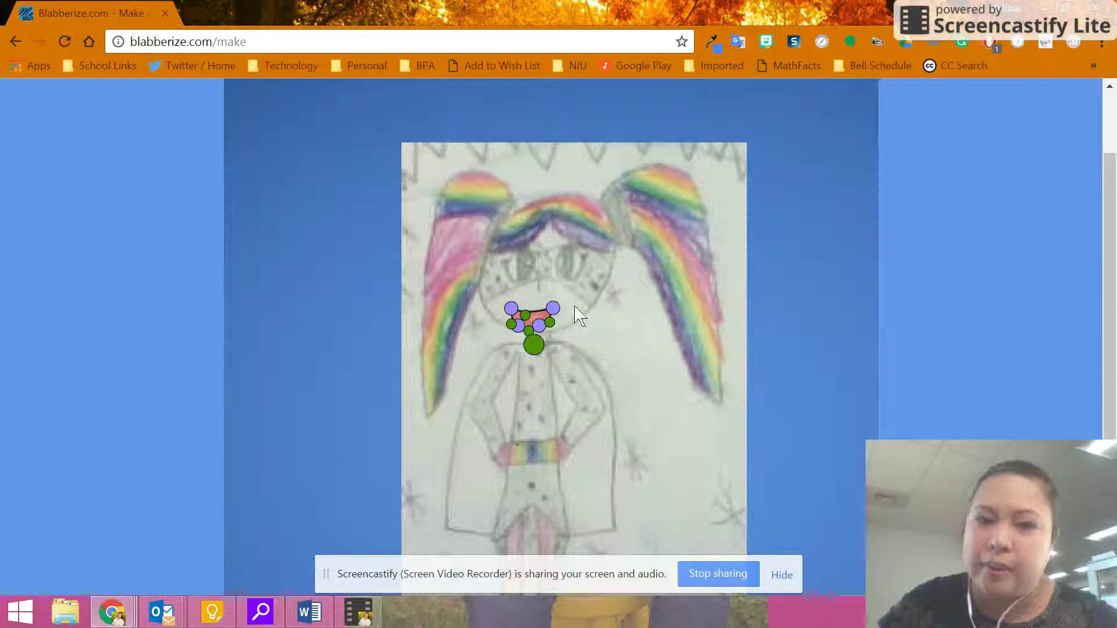
right_click(756, 379)
click(813, 198)
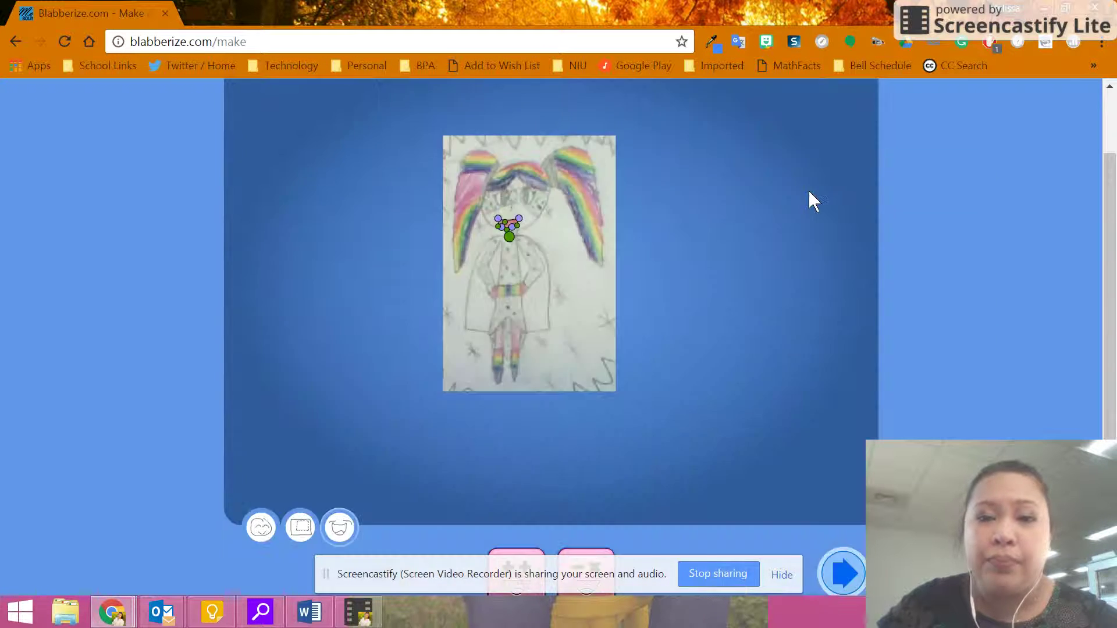
click(842, 574)
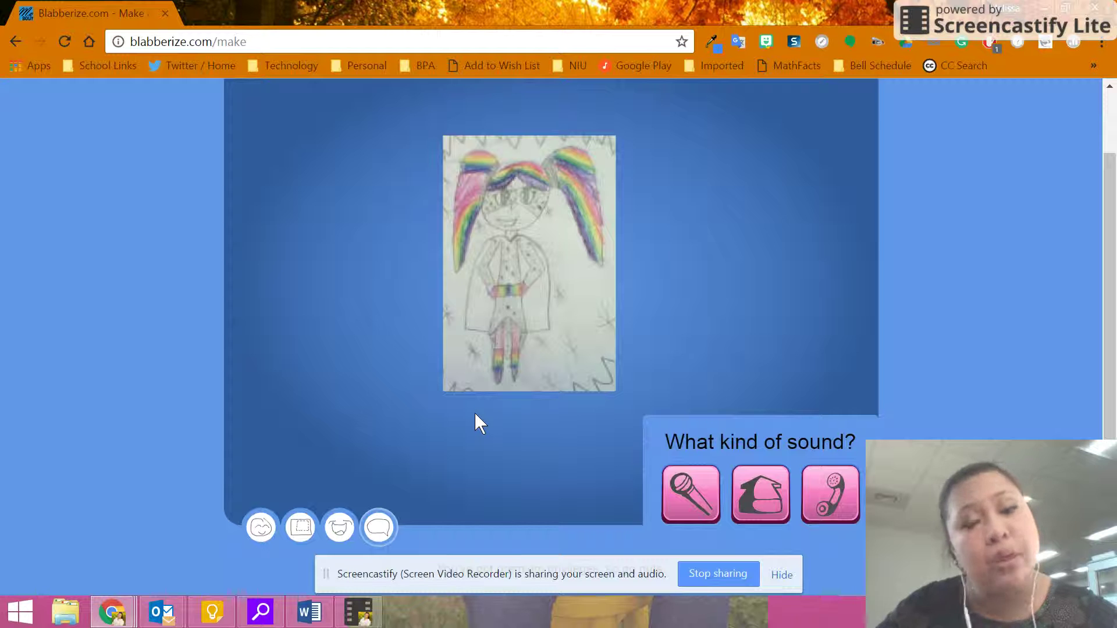
- Choose microphone sound, allow Flash Player to access the microphone, and record a short voice clip for the character
click(702, 506)
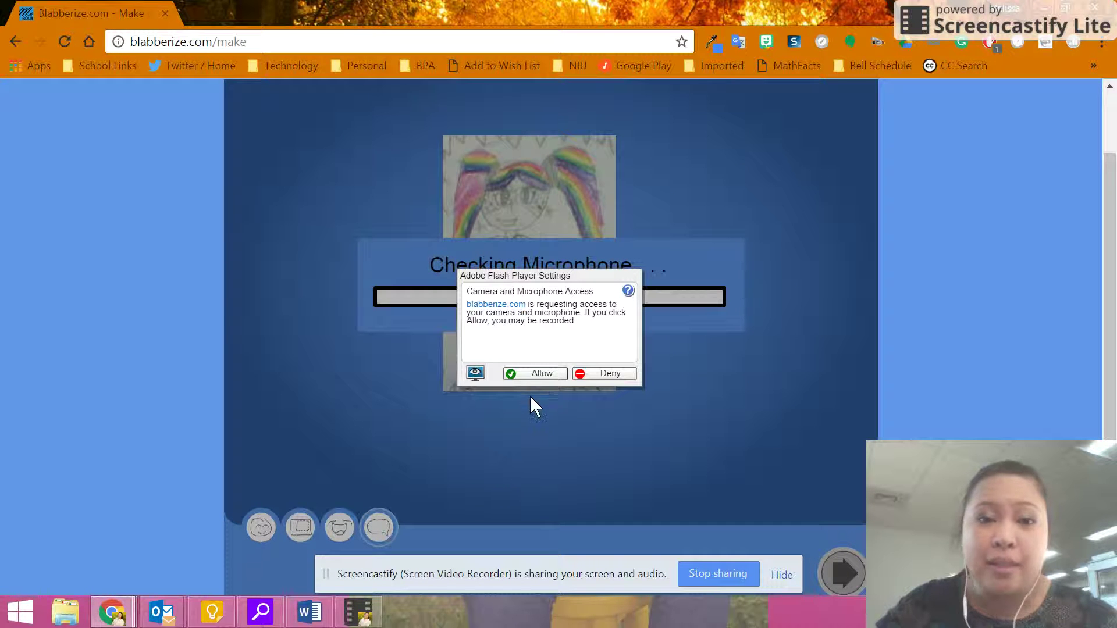
click(529, 376)
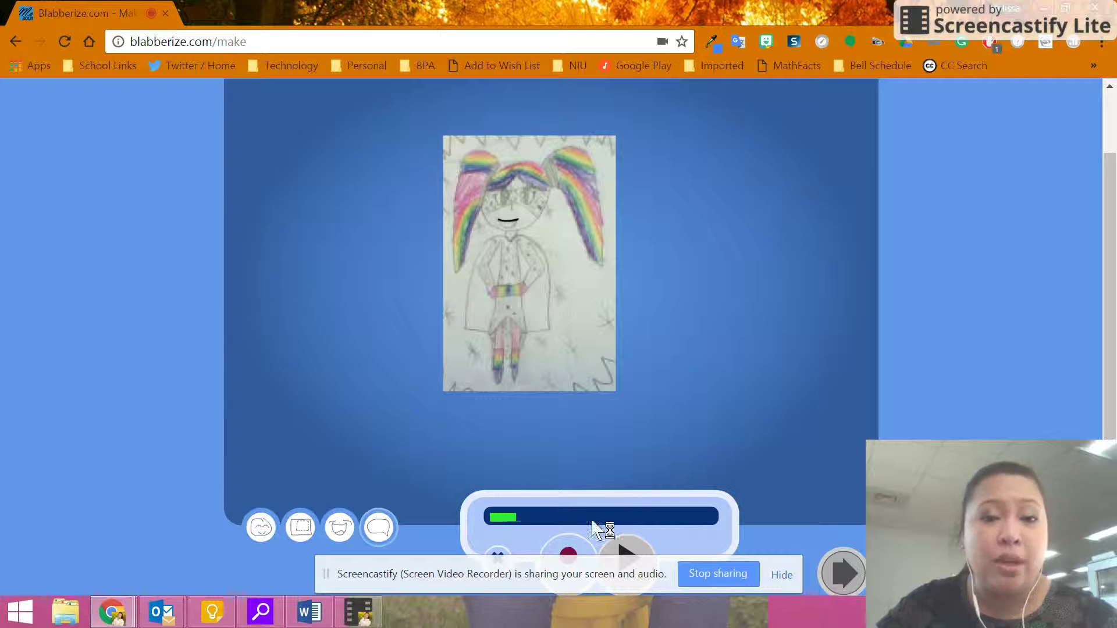
click(558, 555)
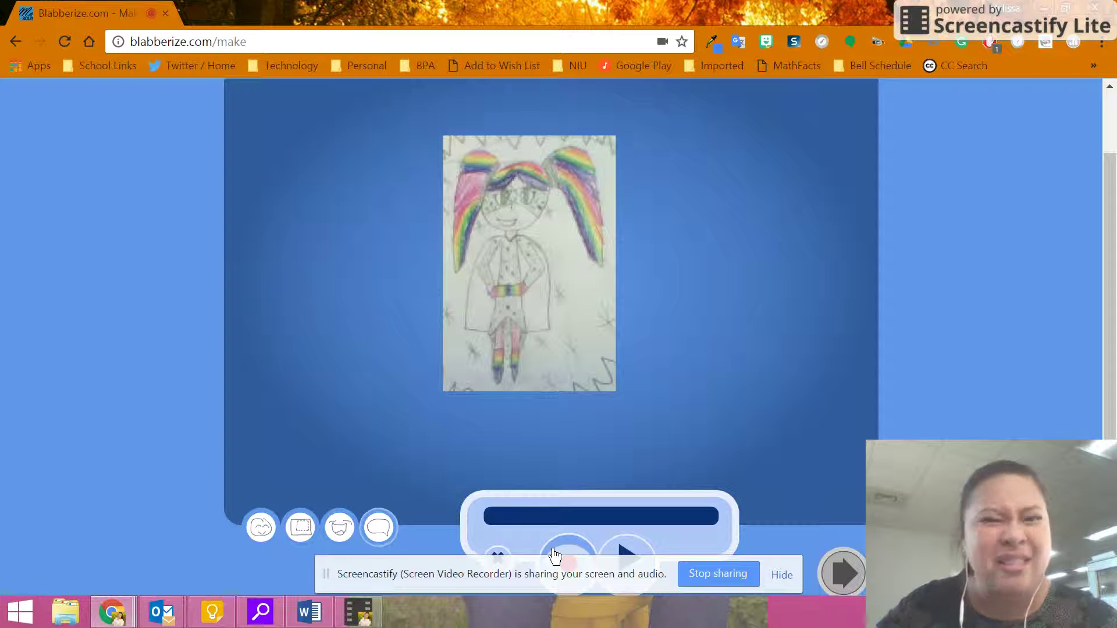
click(561, 557)
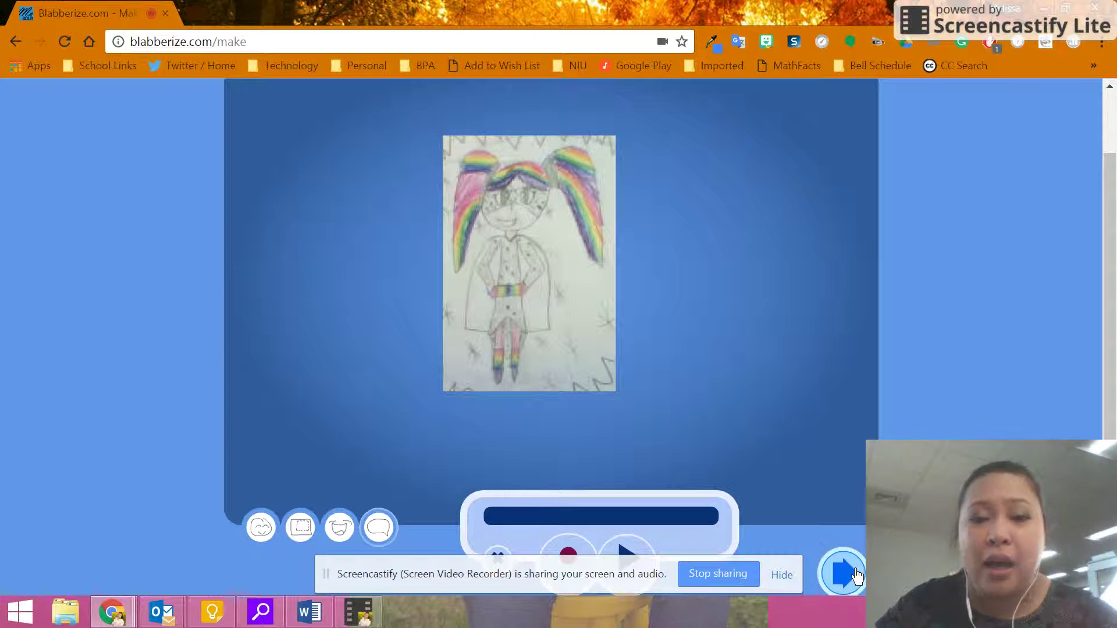
- Accept the recorded sound, preview the talking superhero, and finish the scene by choosing to save it
click(855, 576)
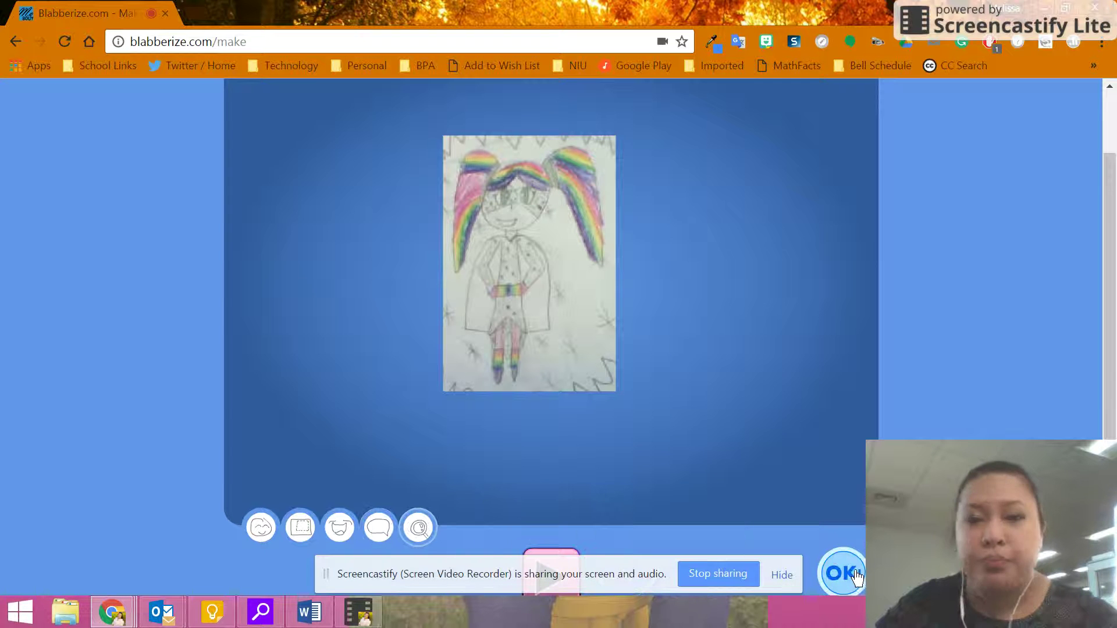
click(560, 560)
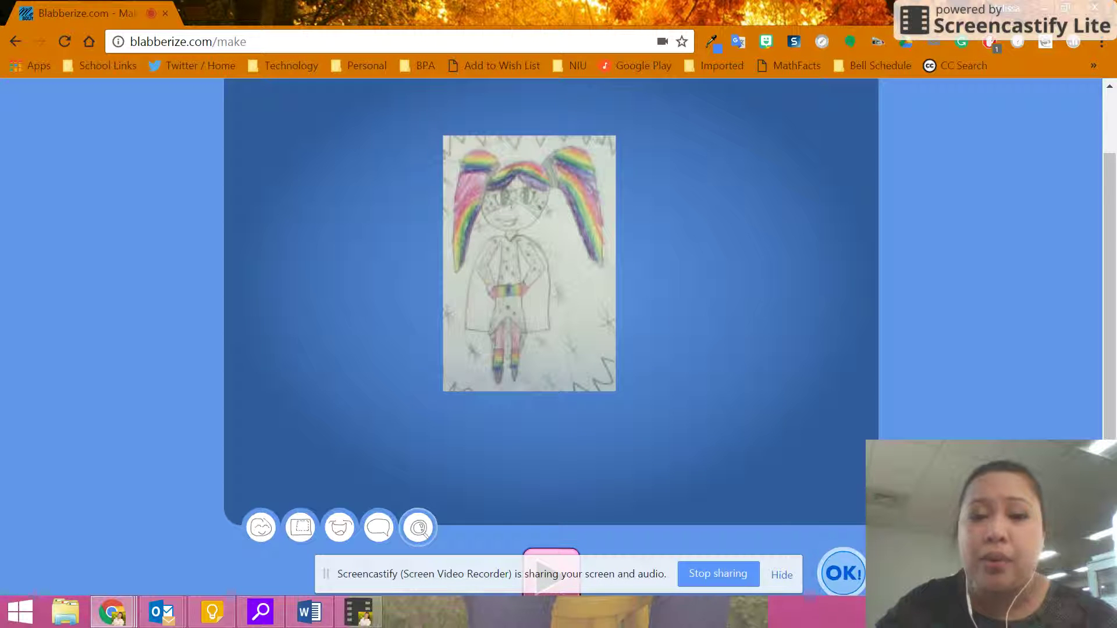
click(843, 573)
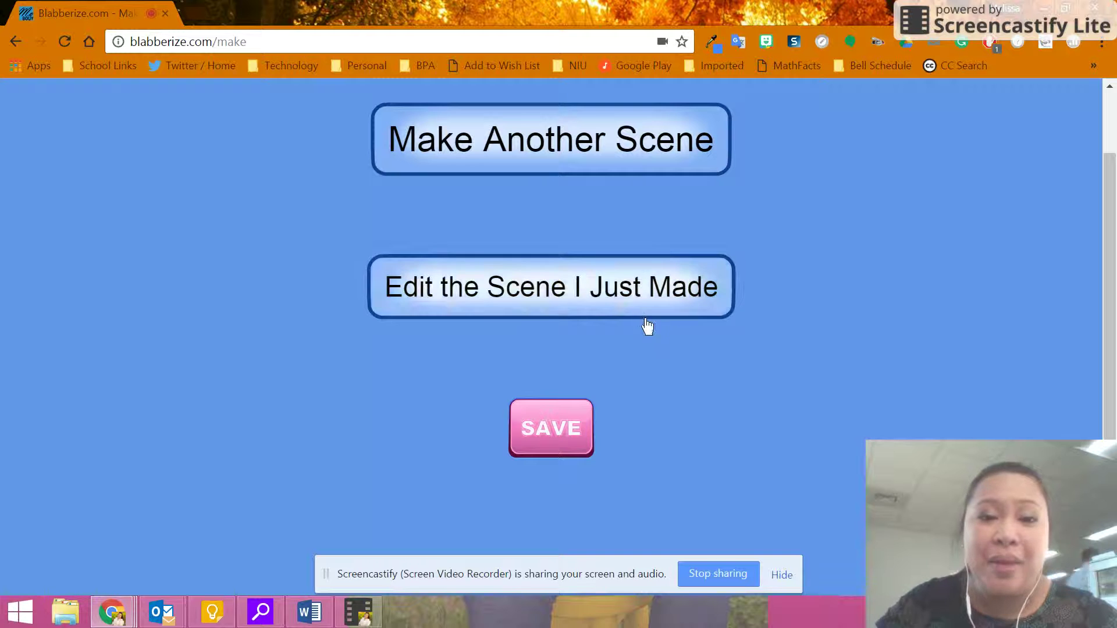
click(548, 441)
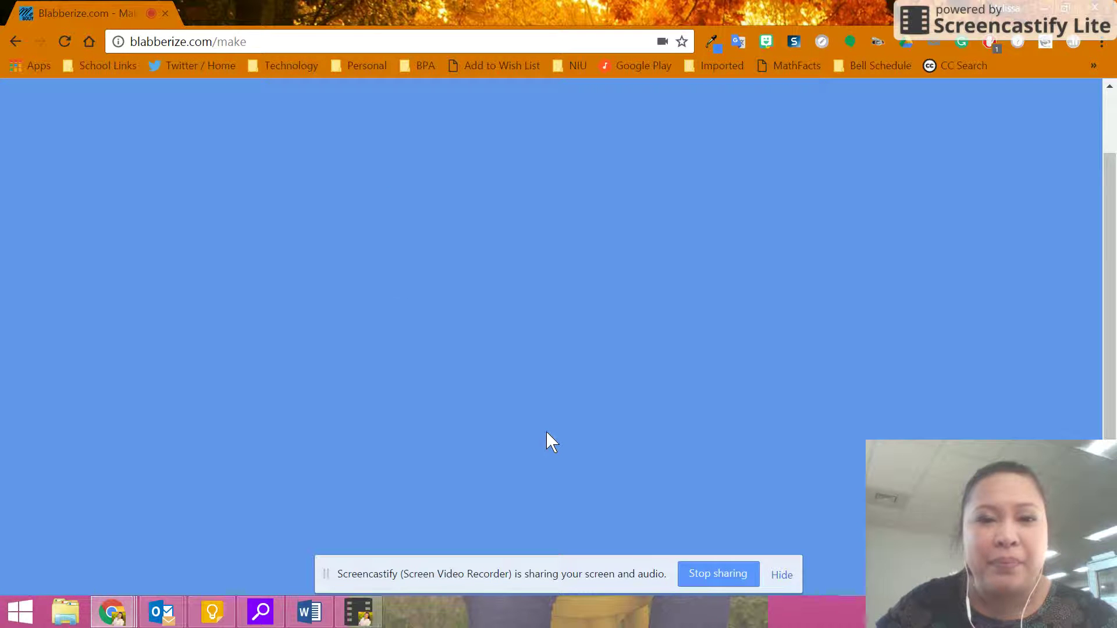
- Title the blabber with the teacher's name followed by "'s first blabberize" and enter the description "here's my superhero!"
click(550, 168)
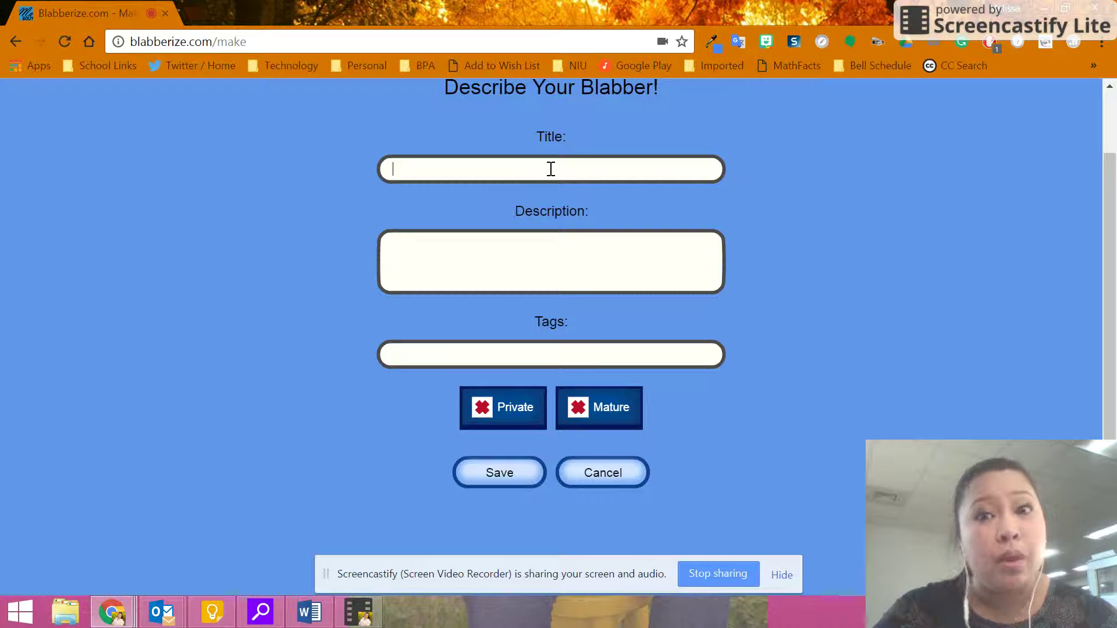
text(Mrs. Cikesh)
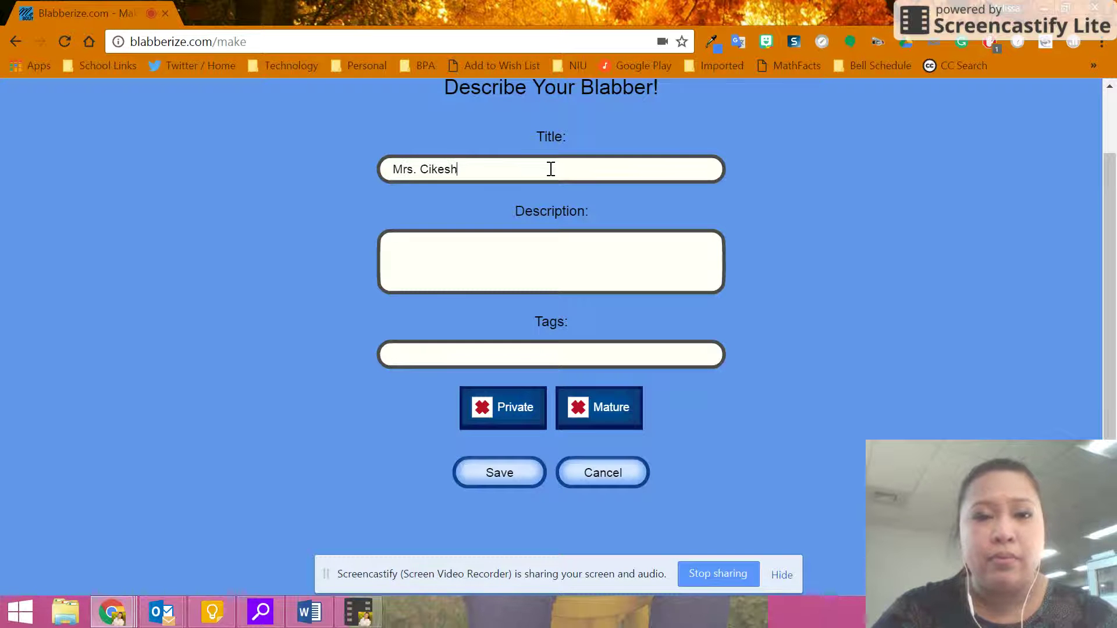
text('s first blabber)
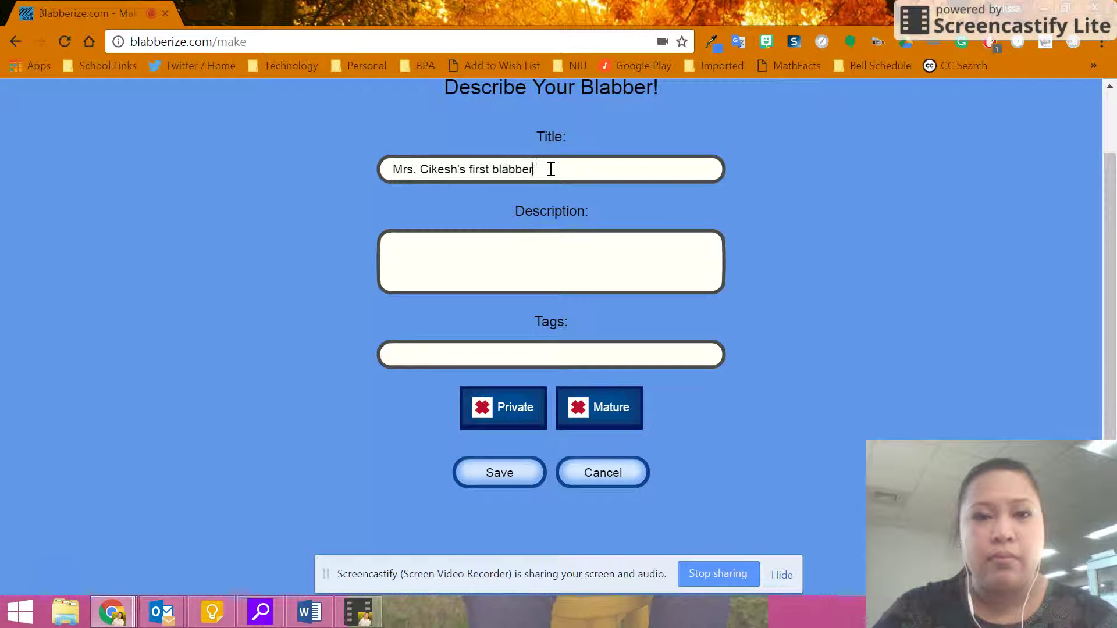
text(ize)
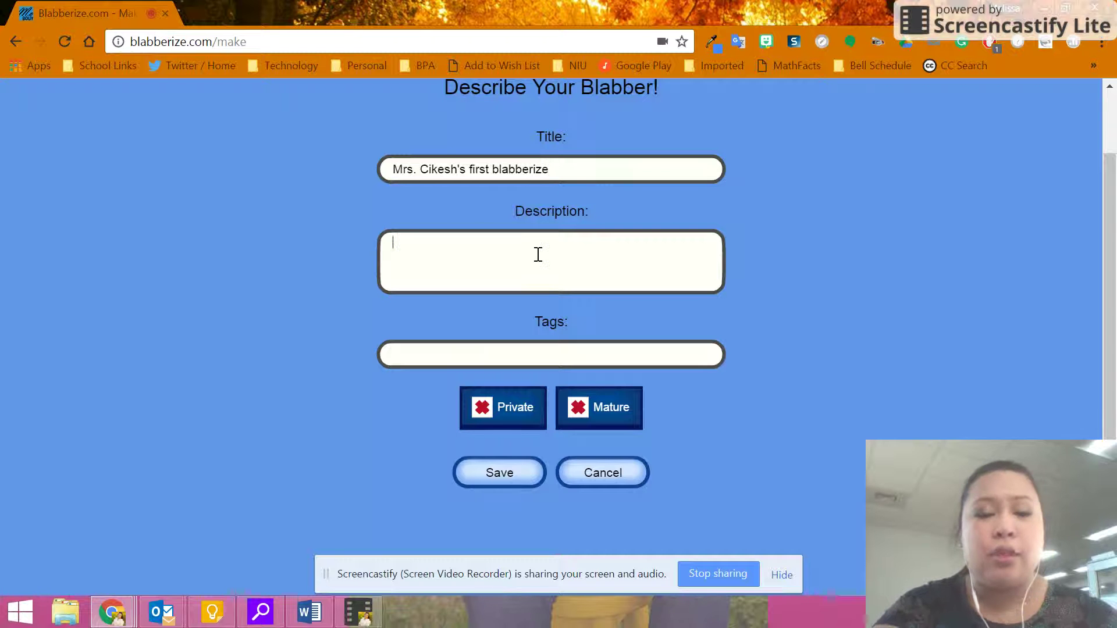
text(here's my superhero!)
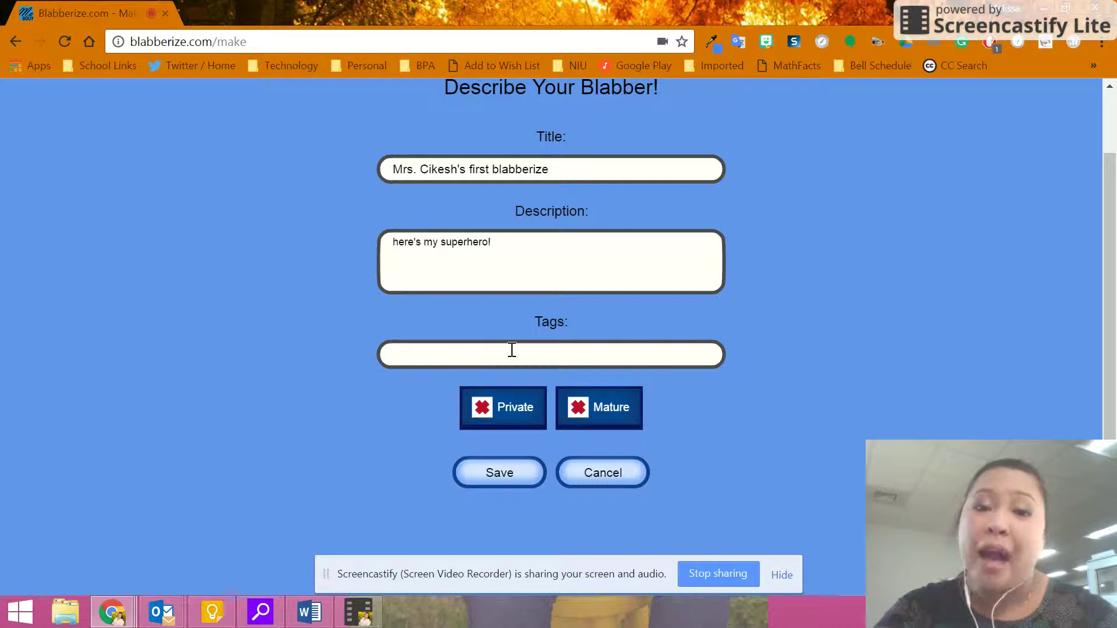
- Tag the blabber with the teacher's surname, "superhero" and "math", and save it as neither private nor mature
text(cikesh, )
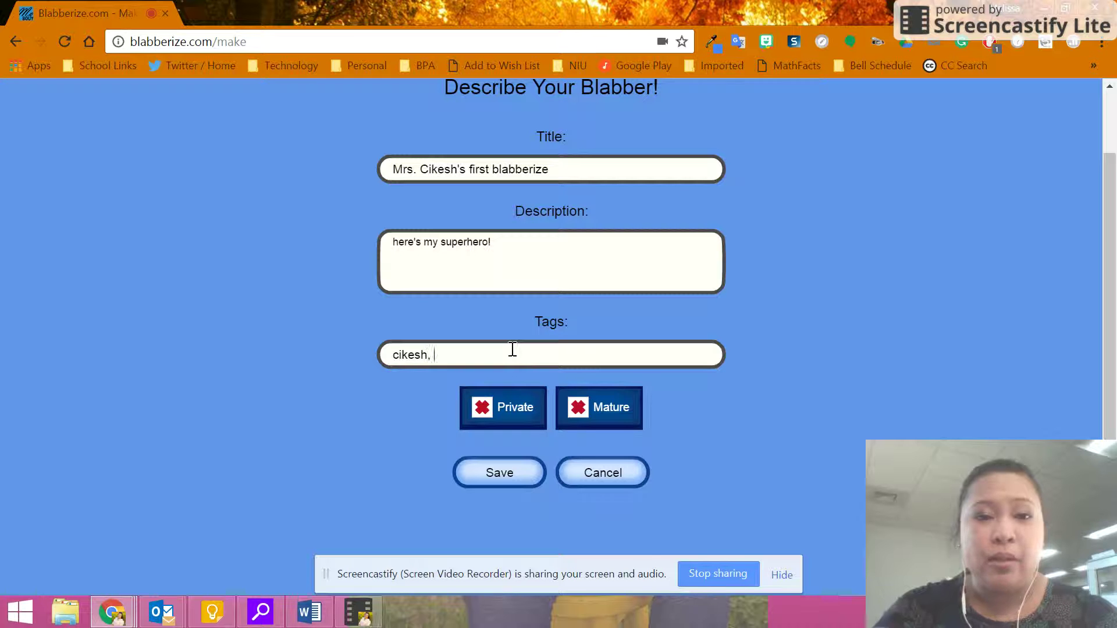
text(superhero, )
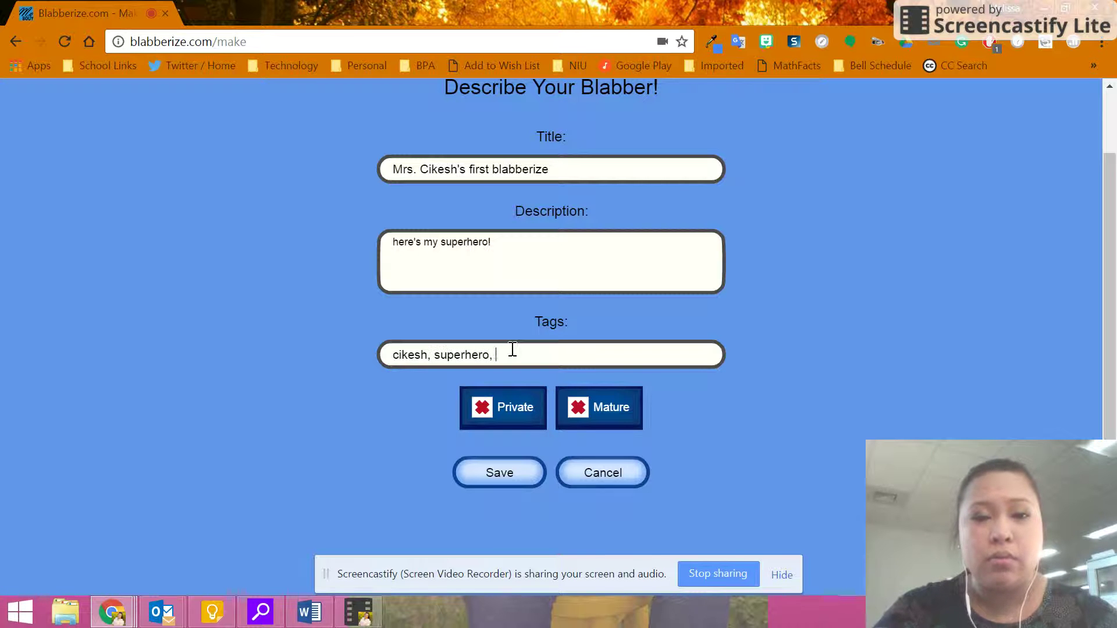
text(math)
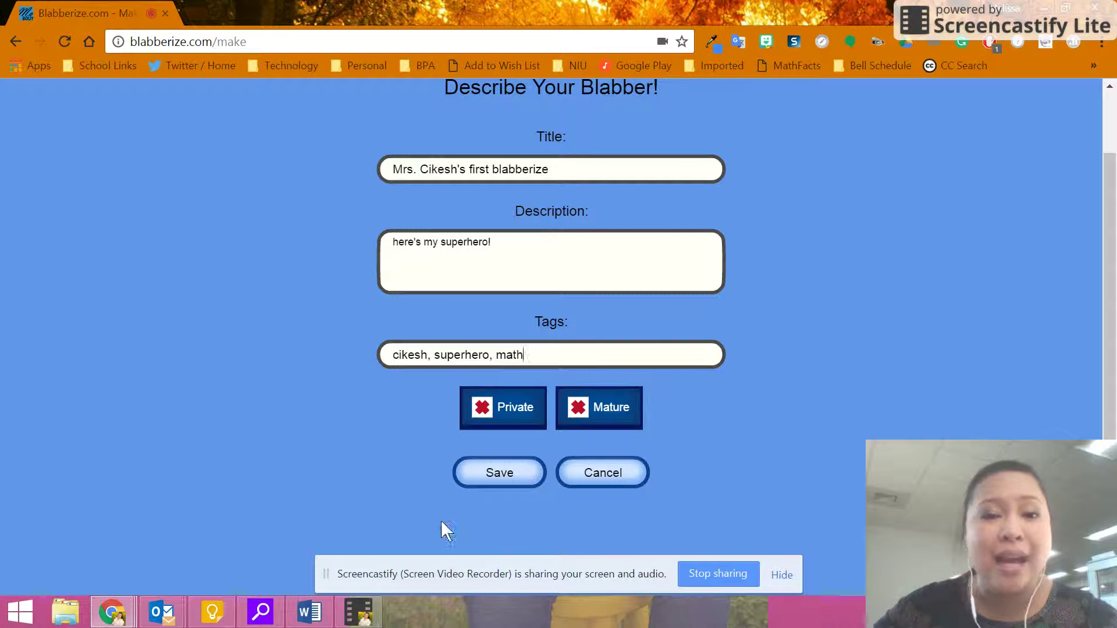
click(498, 476)
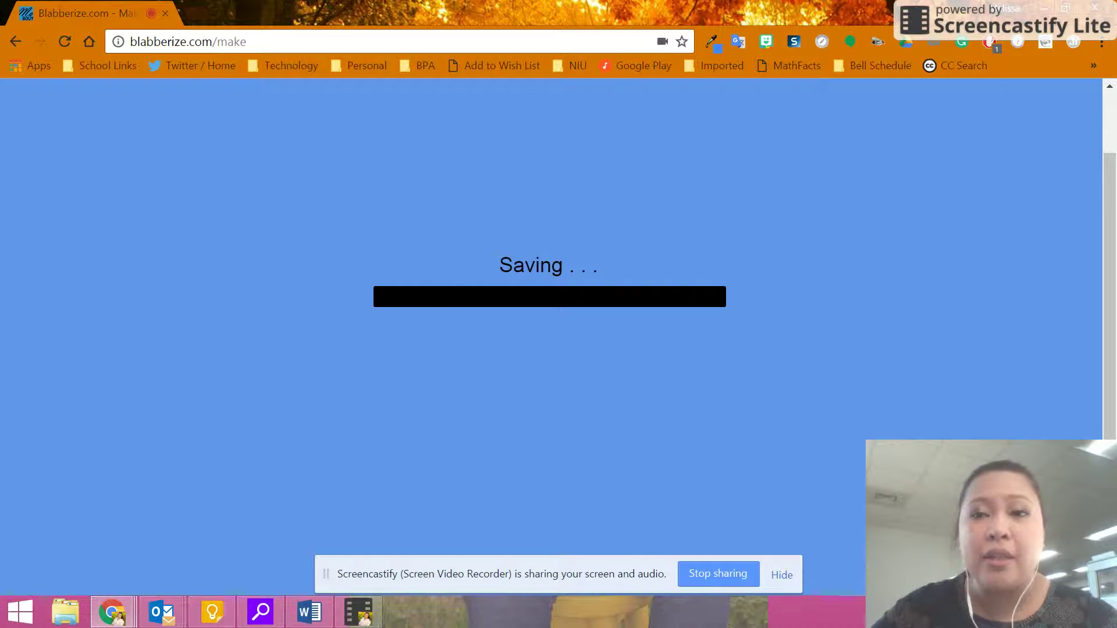
- Play the saved superhero blabber on its viewing page and open the My Stuff collection
drag(1105, 175, 1100, 92)
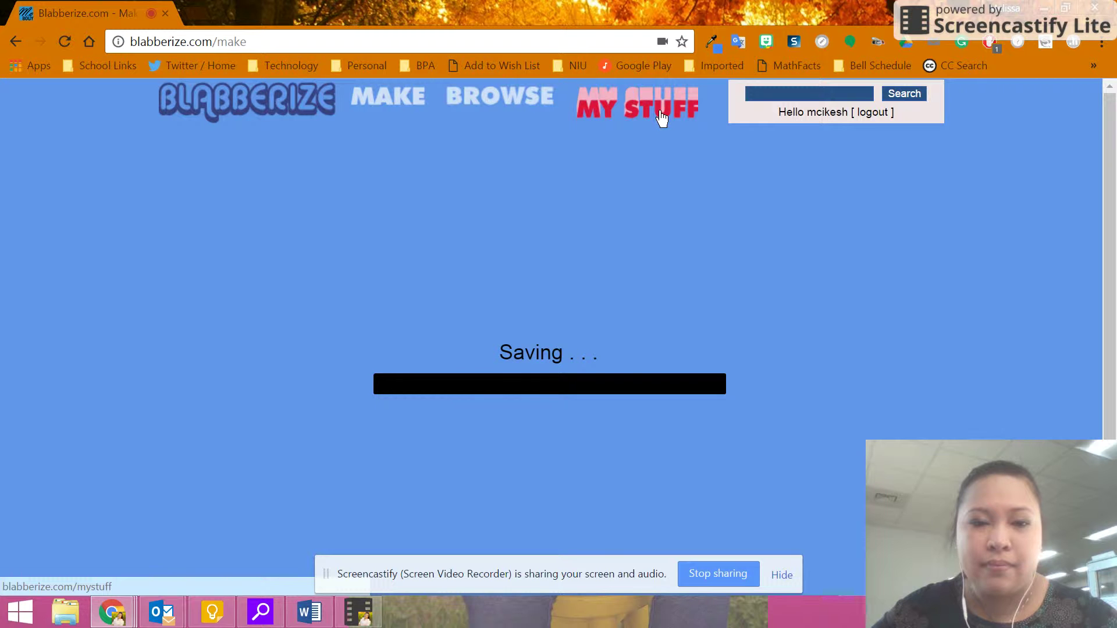
click(662, 116)
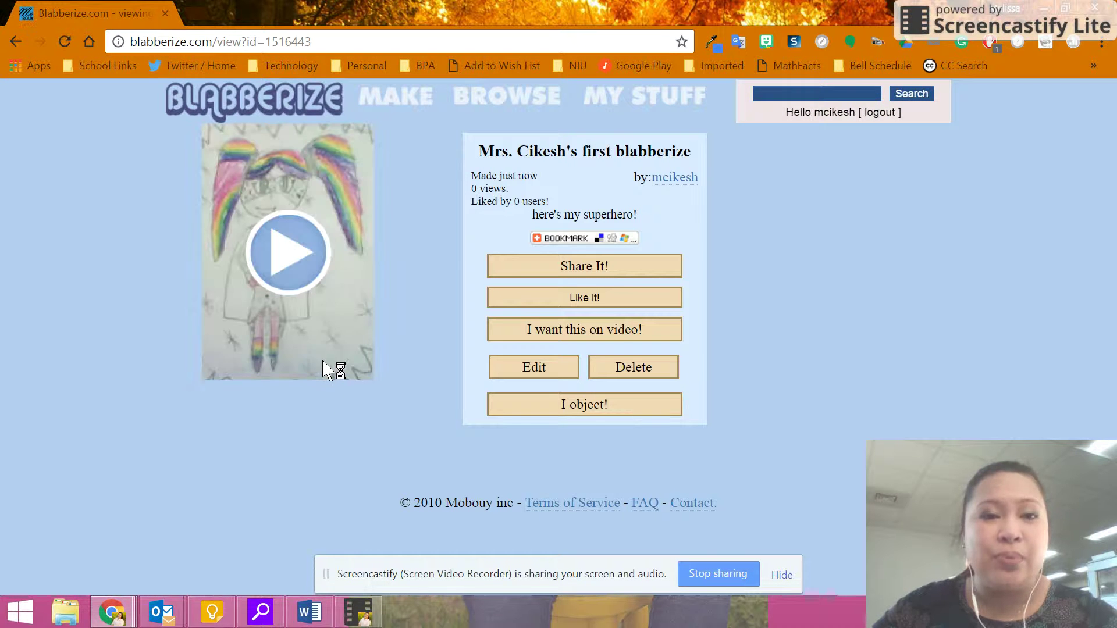
click(285, 258)
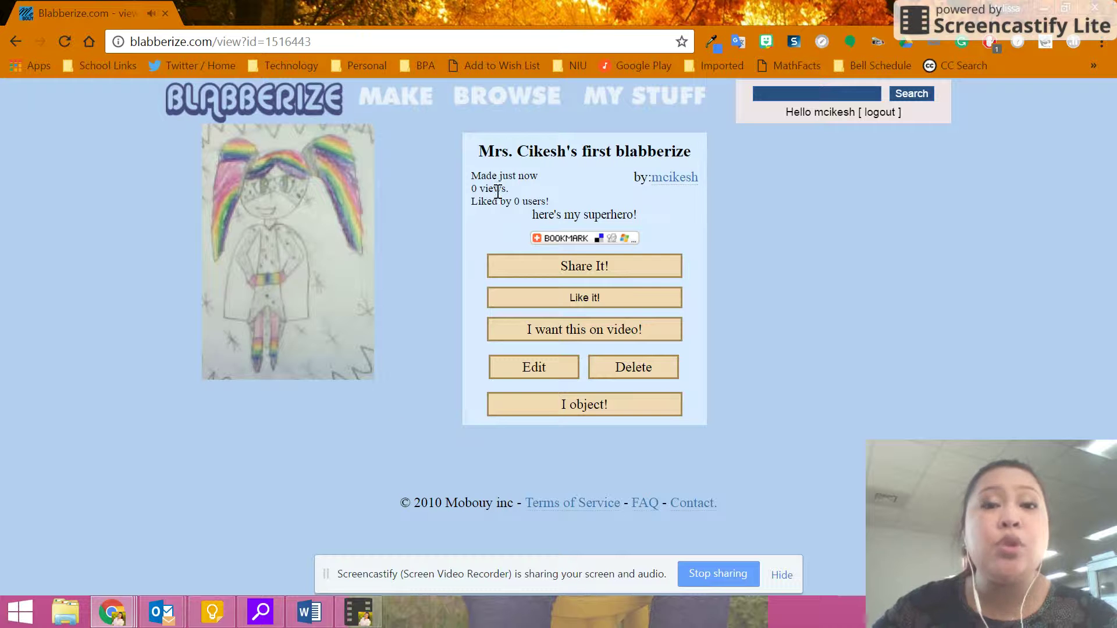
click(661, 108)
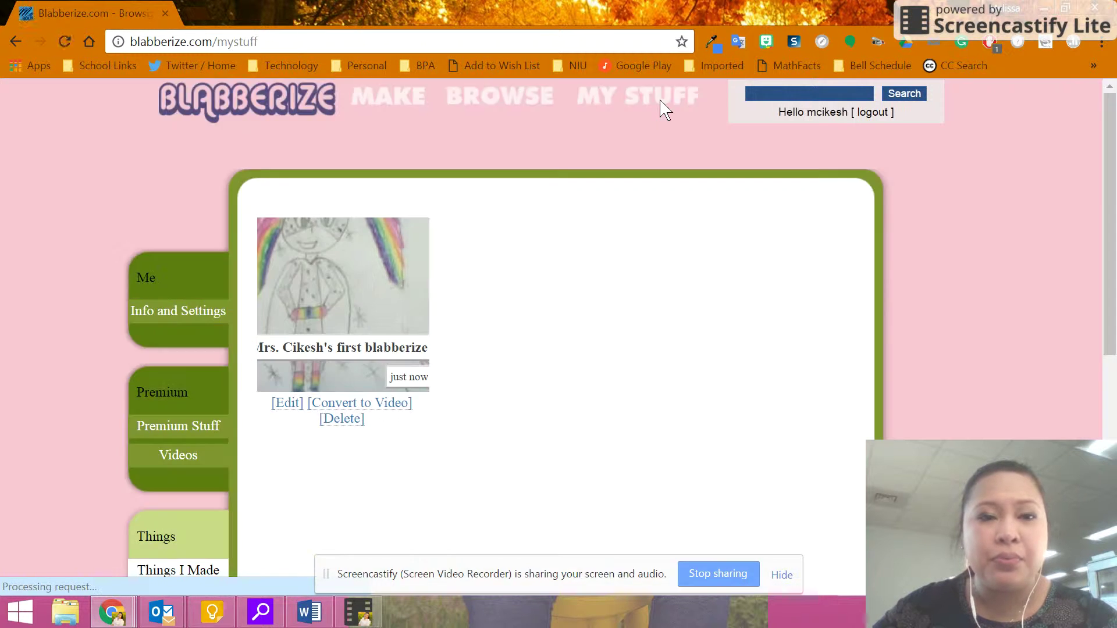